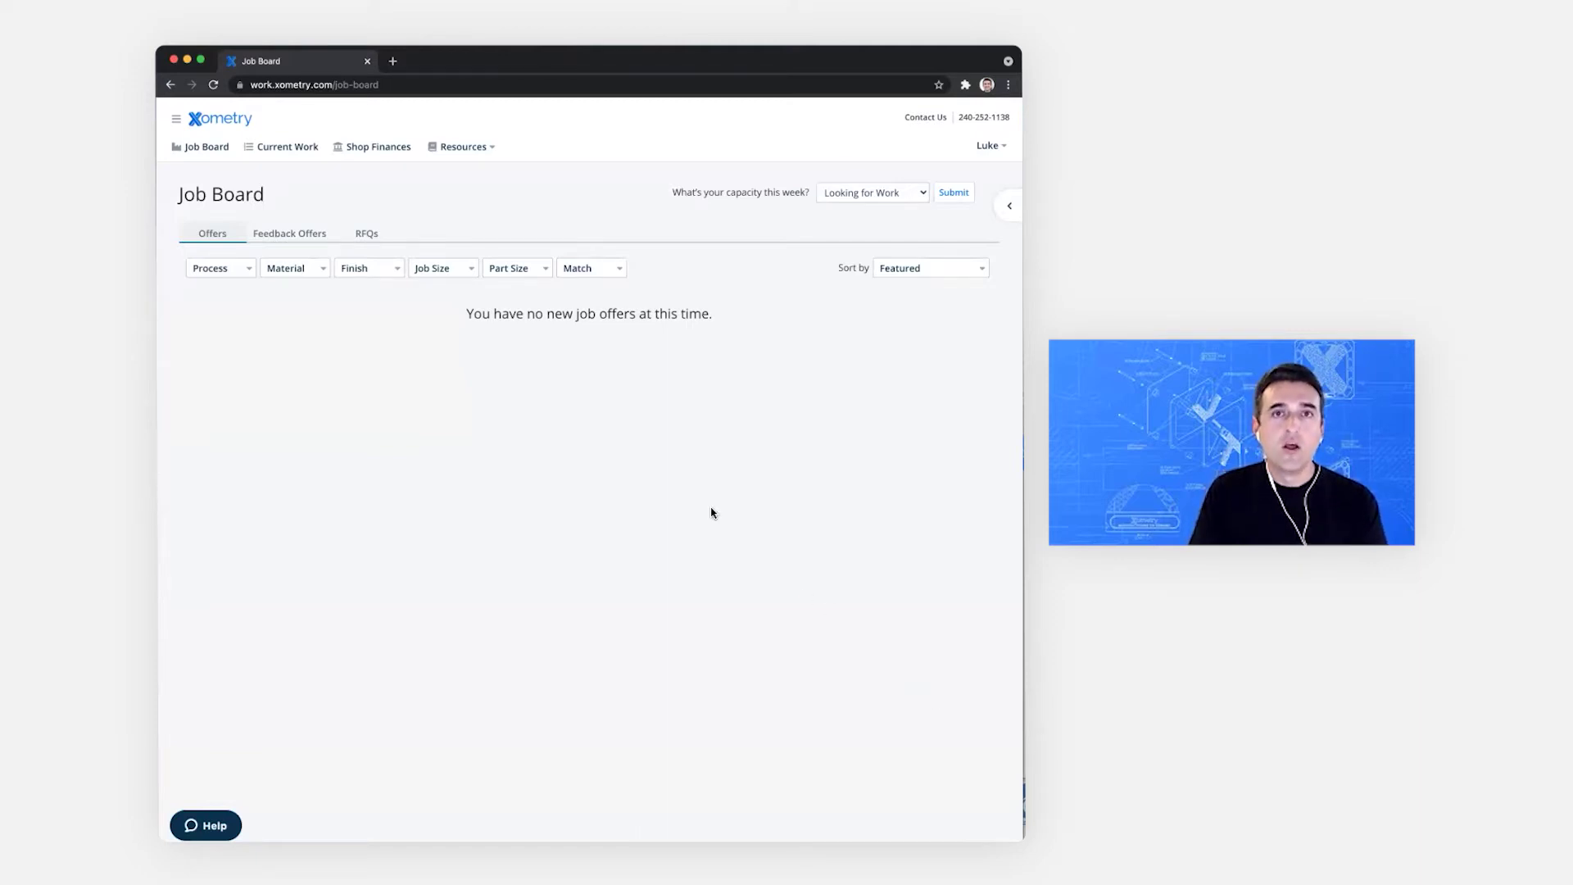
# Step: Go to Partner Settings > Team Management to see the two existing users
pyautogui.click(176, 120)
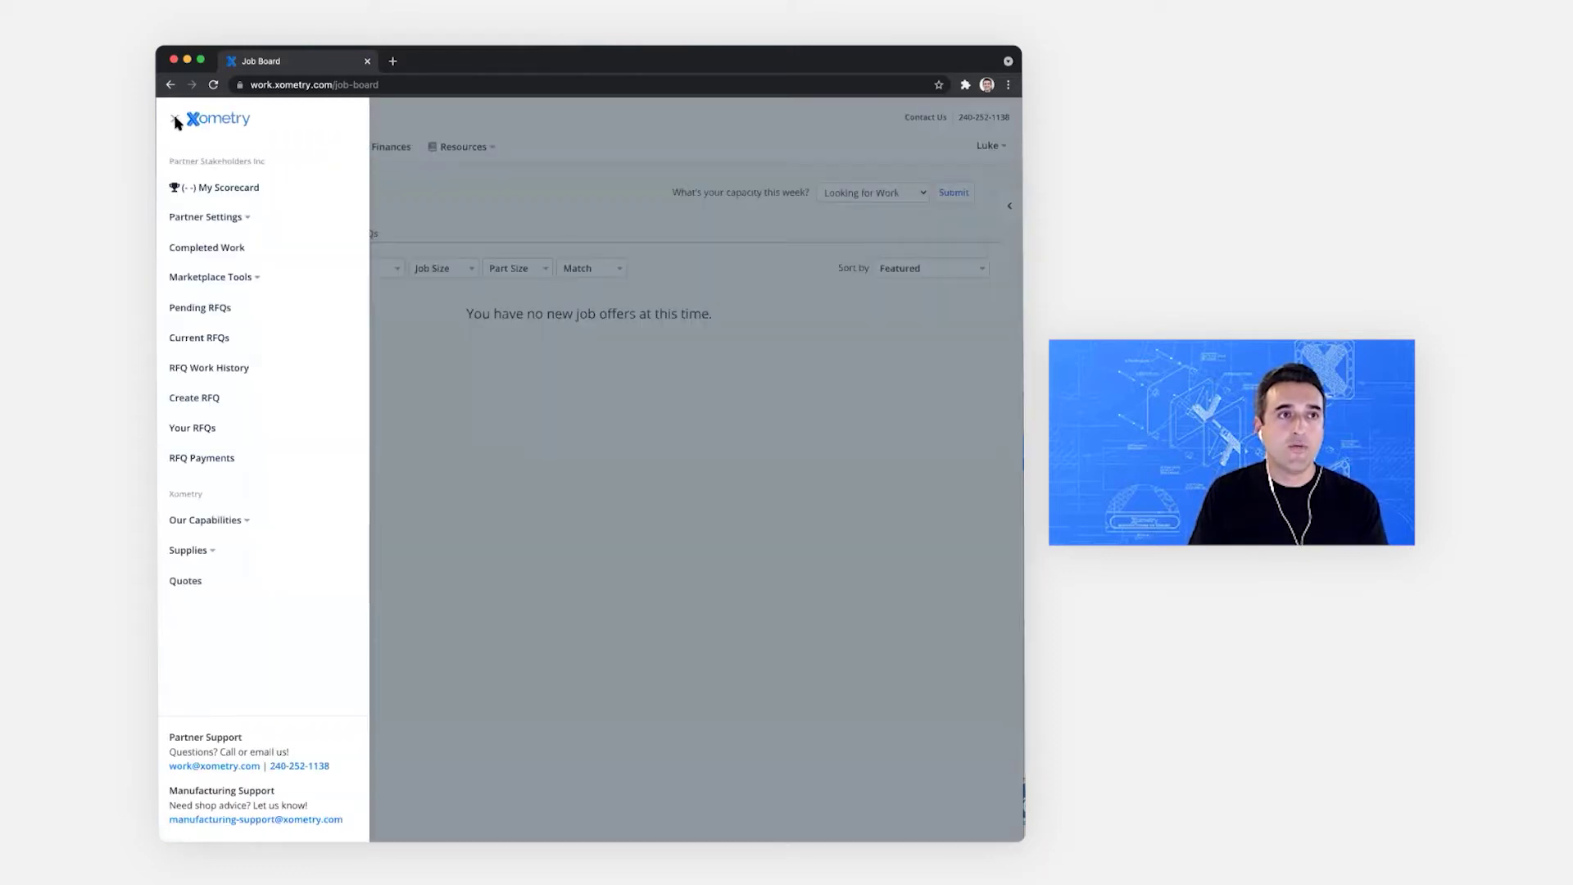
pyautogui.click(198, 218)
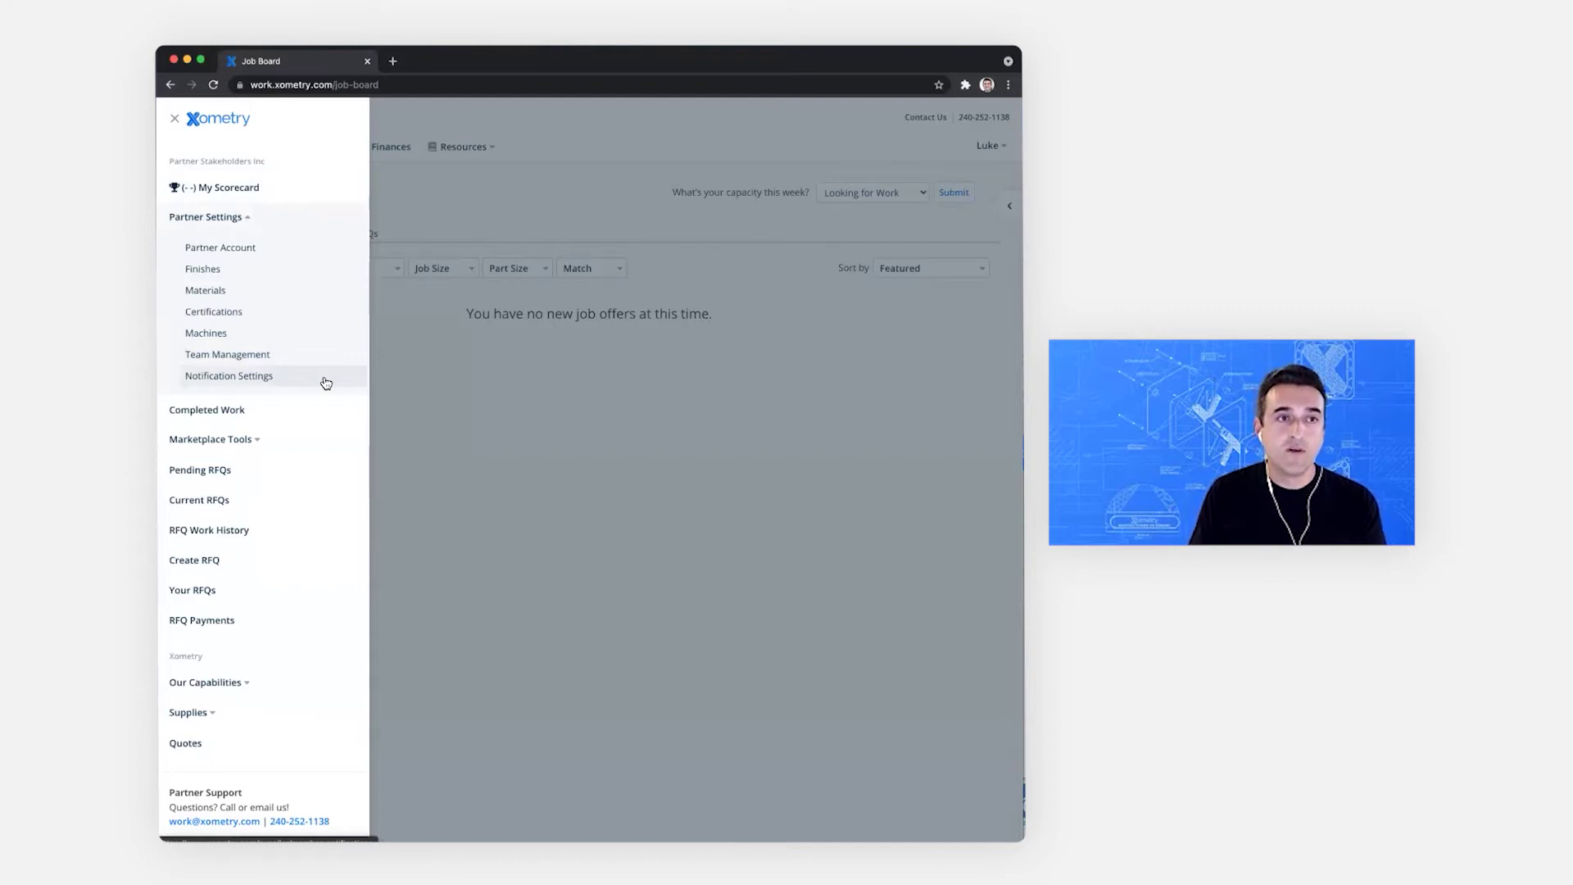
pyautogui.click(260, 354)
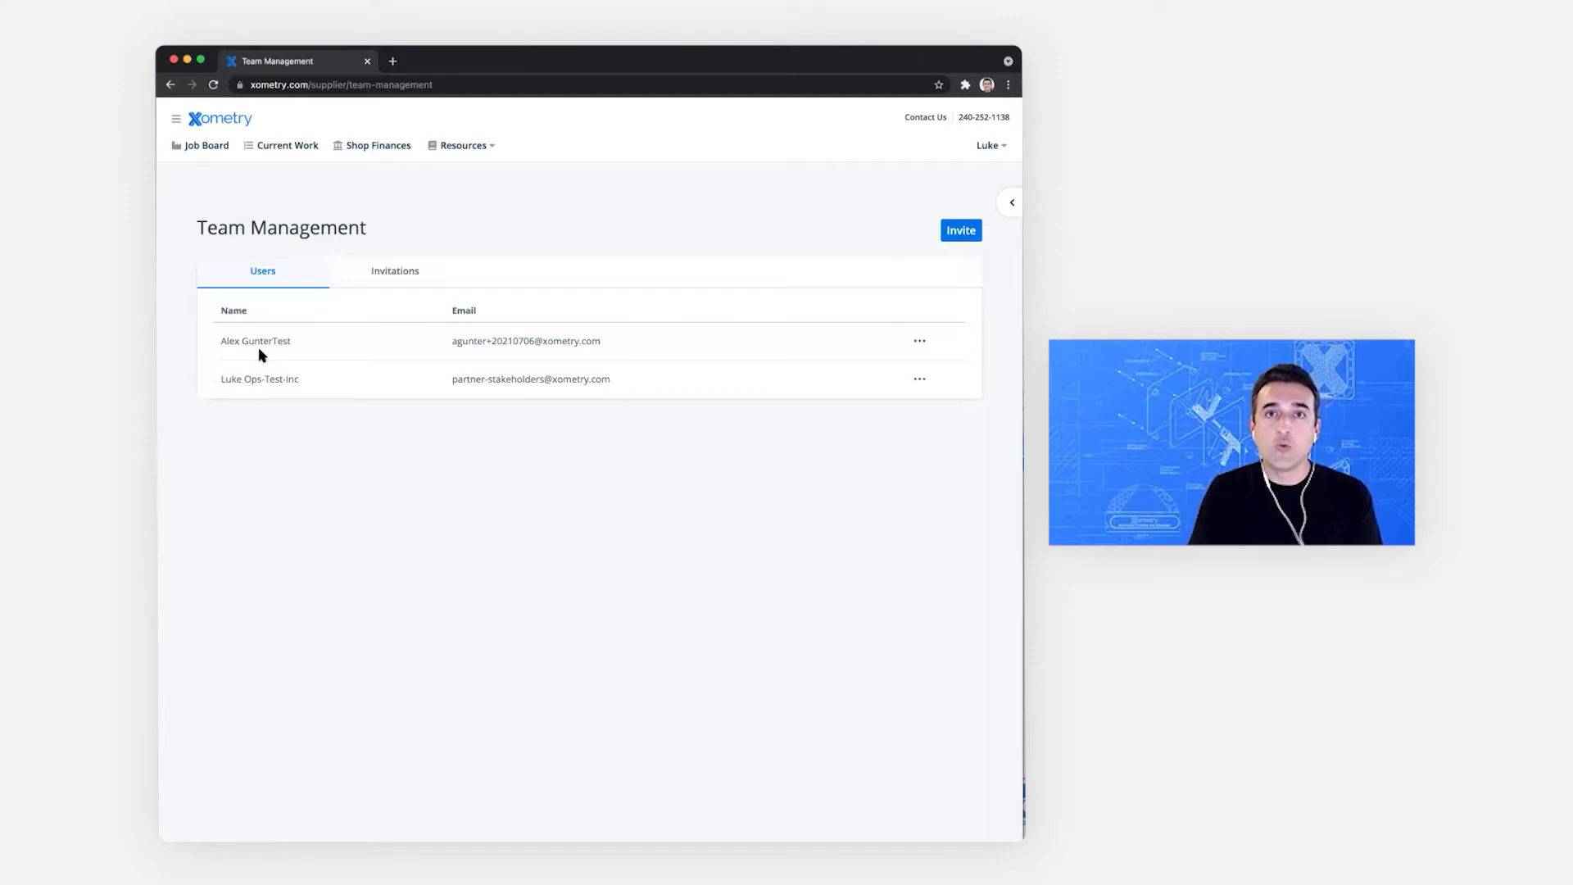
# Step: Add the teammate's e-mail address as an invitee and send the invitation
pyautogui.click(955, 235)
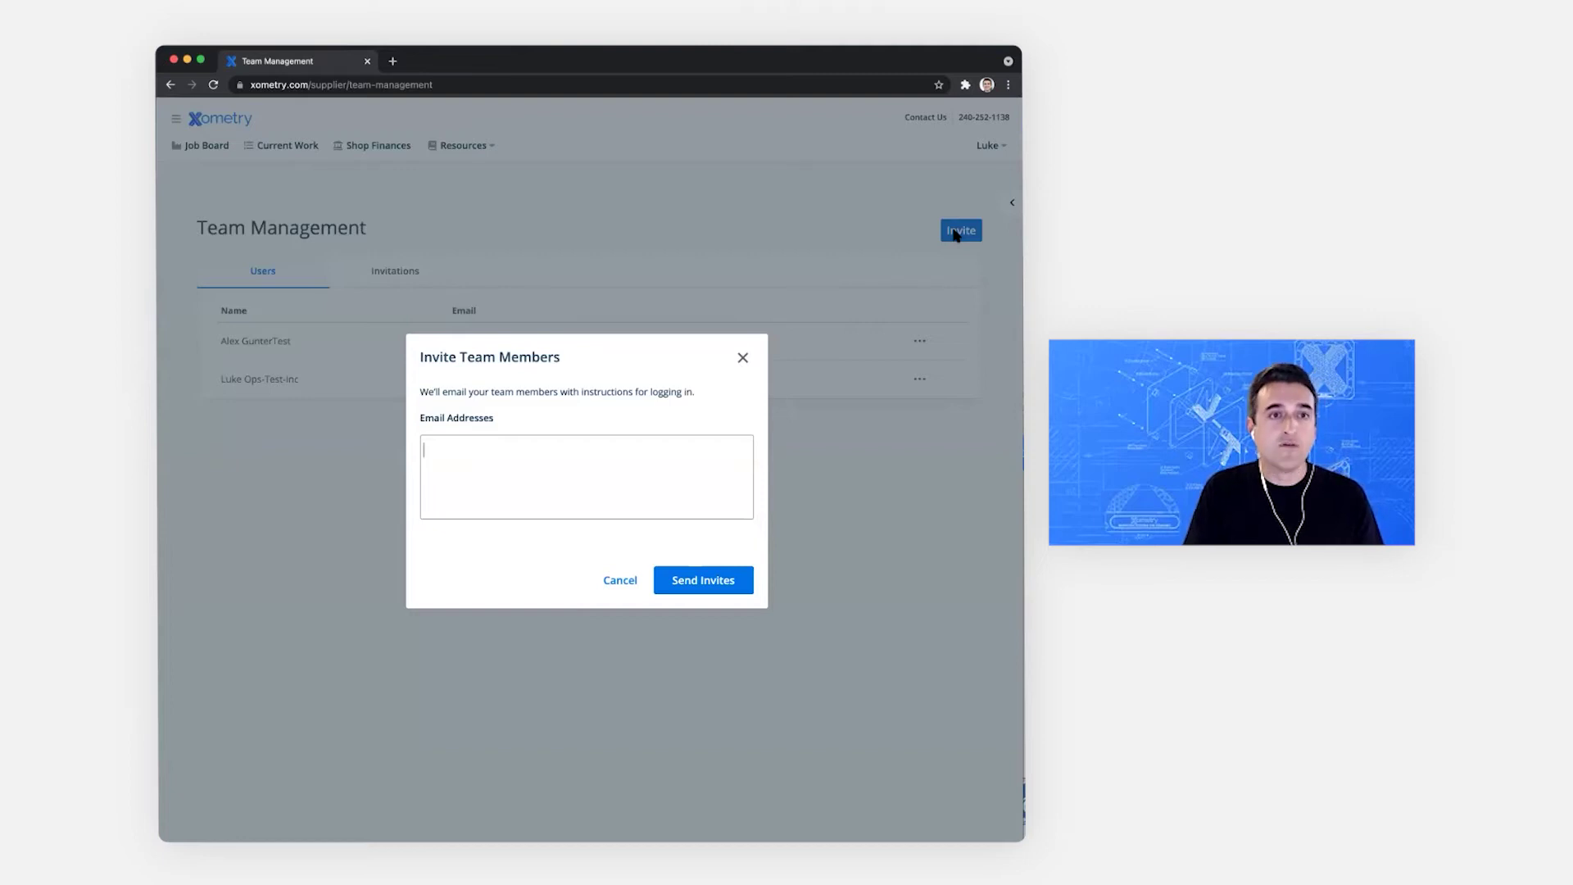
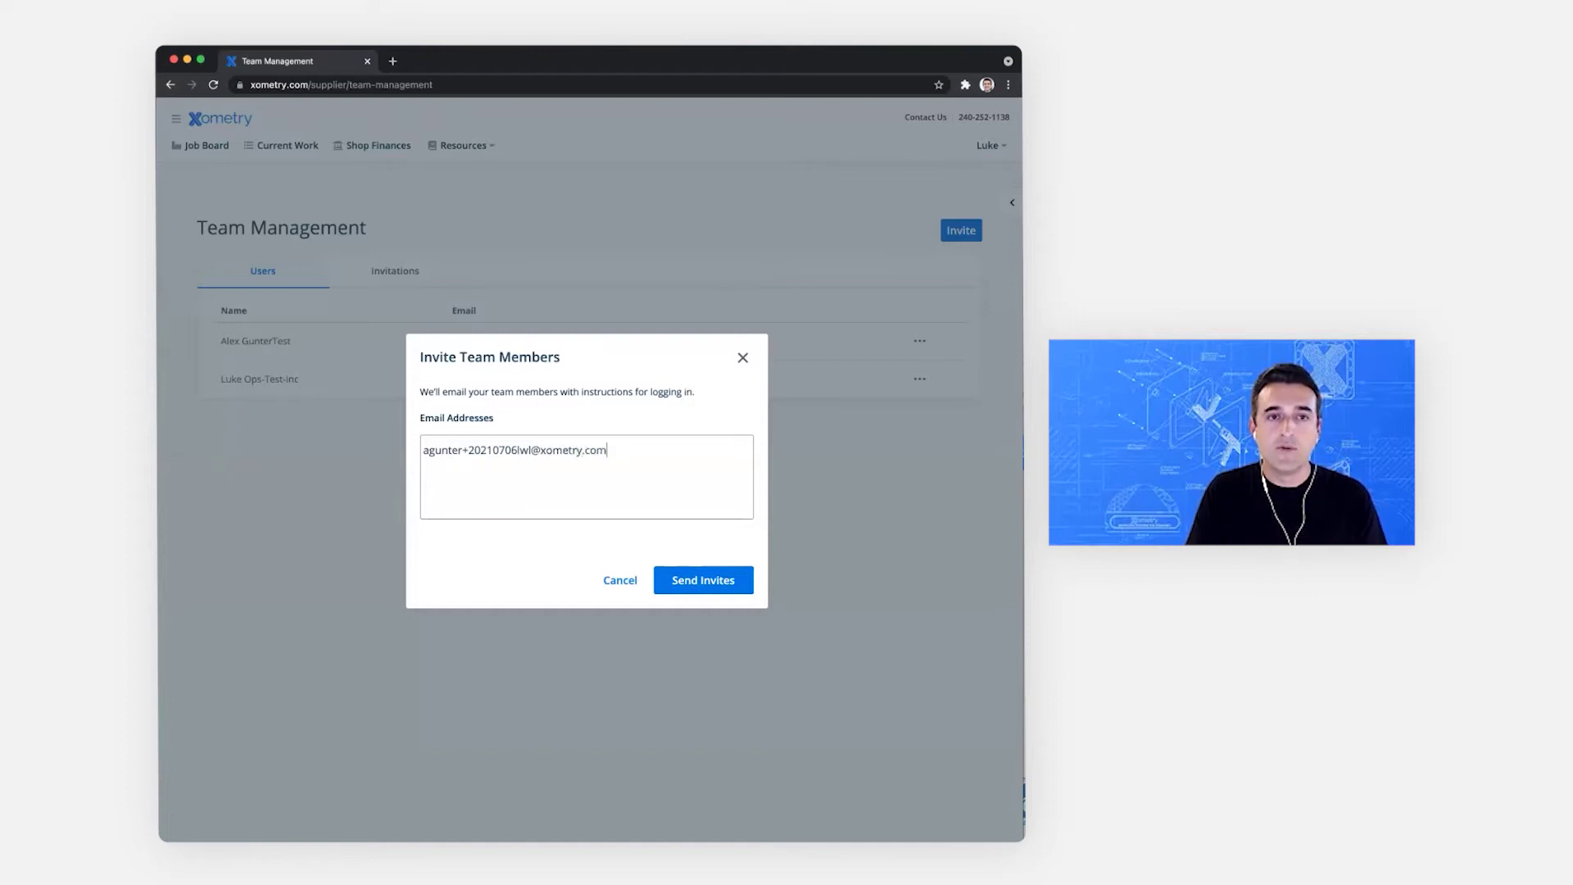
pyautogui.press('Return')
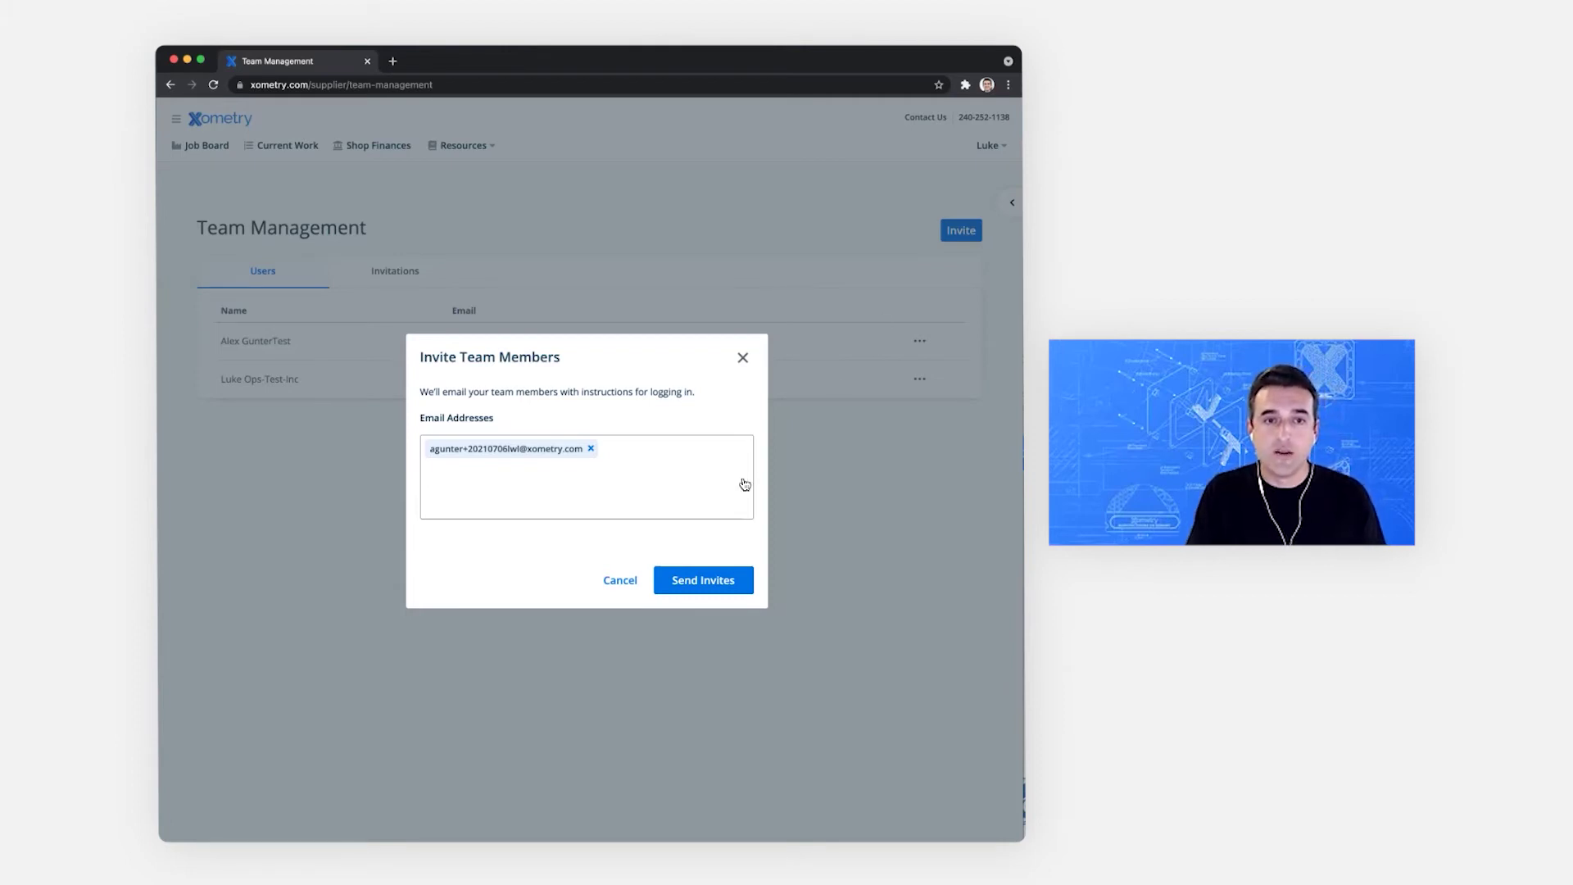
pyautogui.click(699, 581)
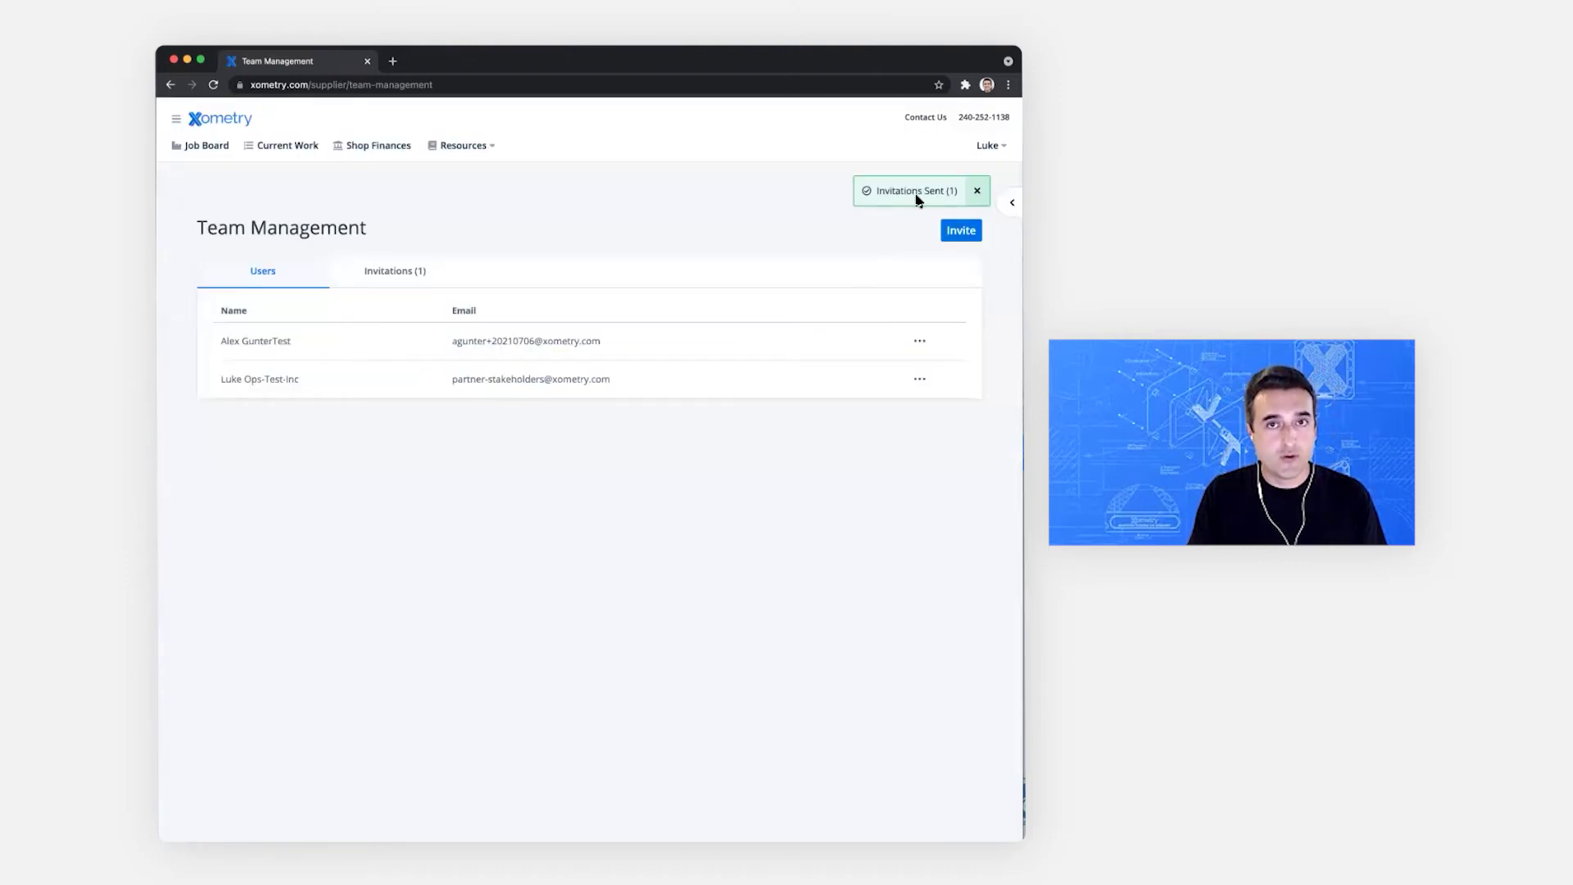
# Step: Resend the pending invitation from the Invitations tab and dismiss the 15-minute refusal
pyautogui.click(467, 289)
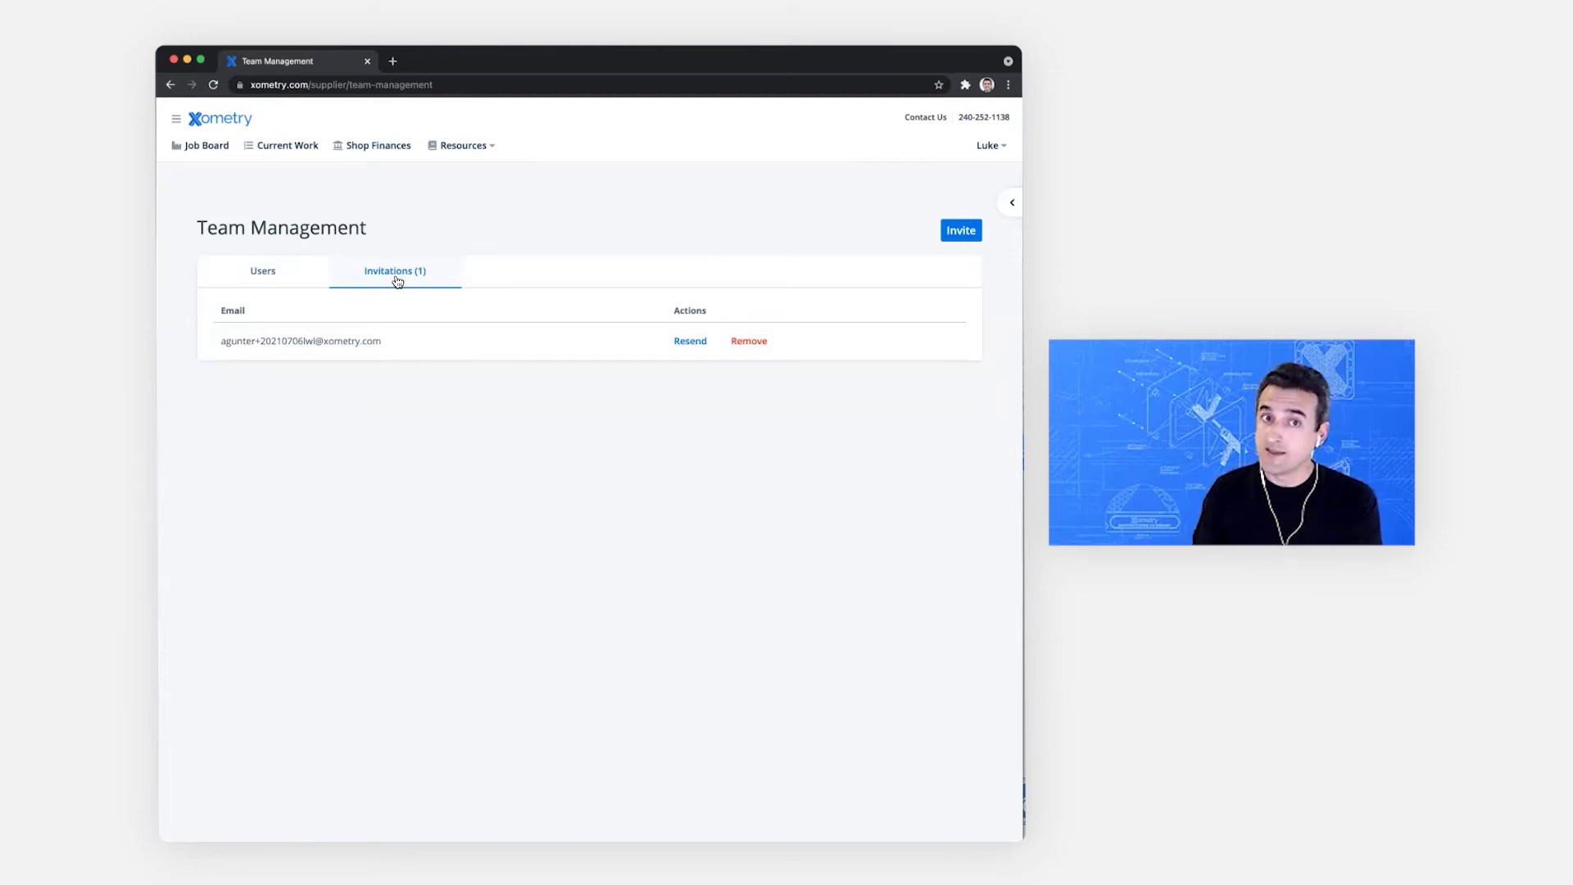
pyautogui.click(689, 343)
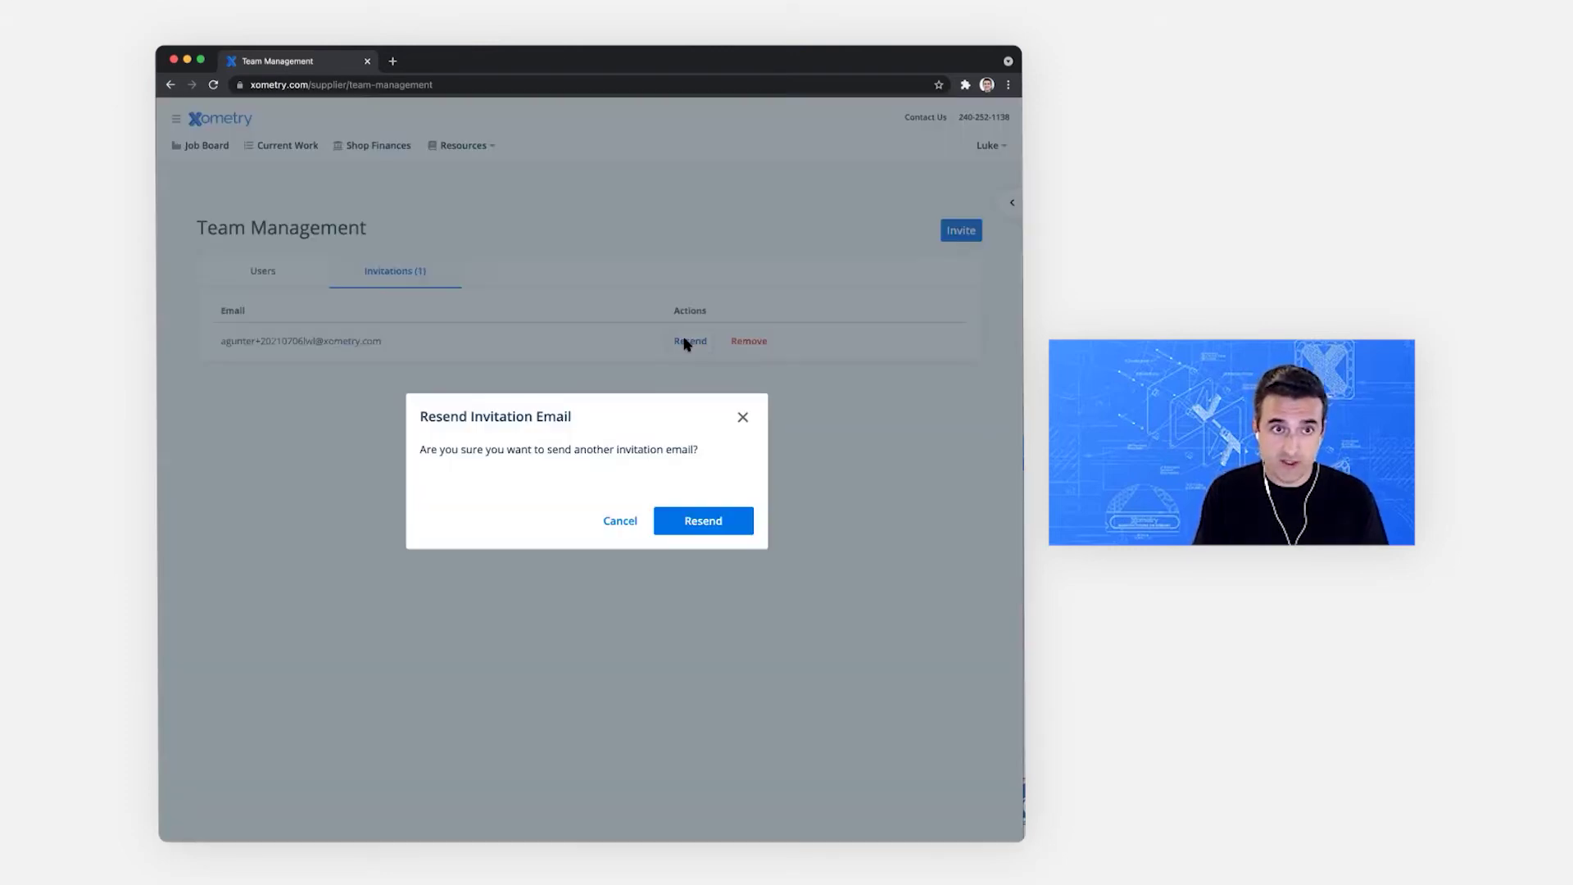
pyautogui.click(709, 523)
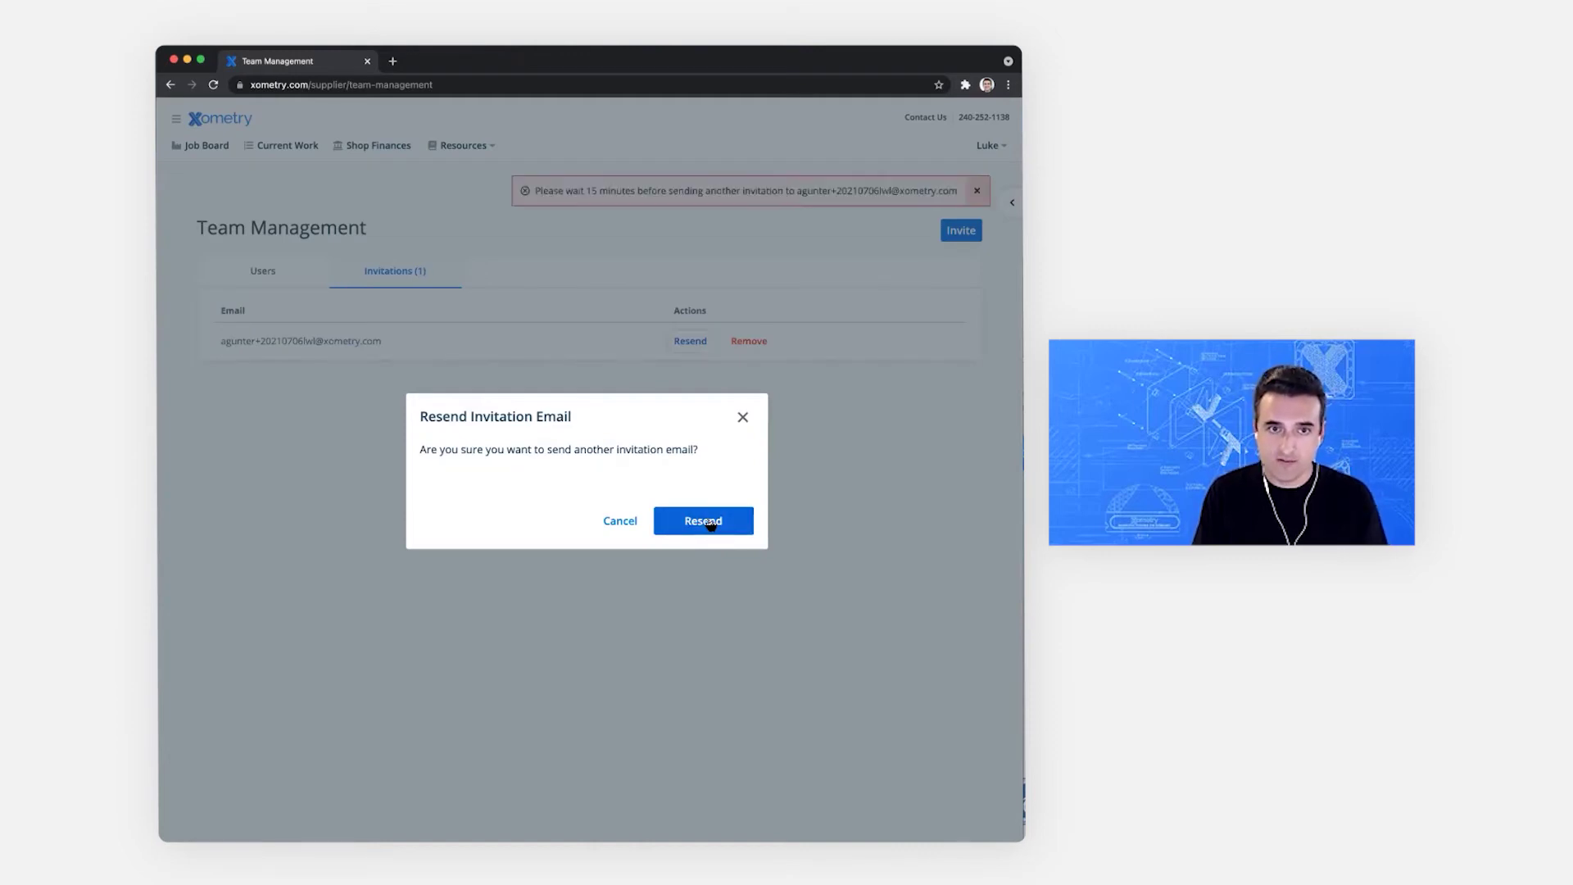
pyautogui.click(743, 417)
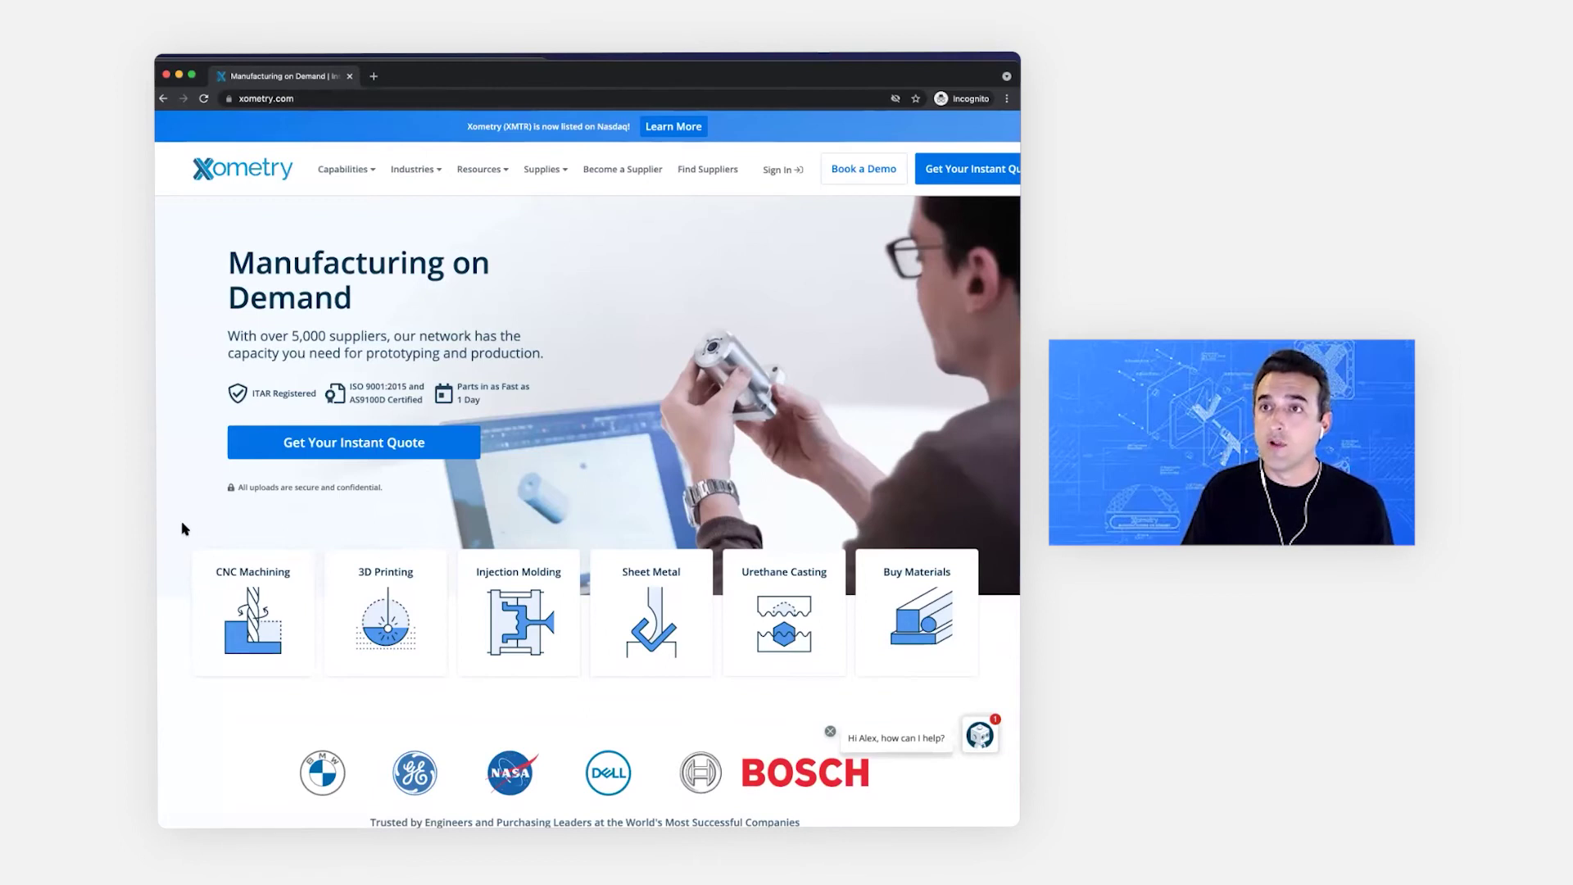
# Step: Log in on the supplier login page with the invited teammate's e-mail and password
pyautogui.moveTo(779, 170)
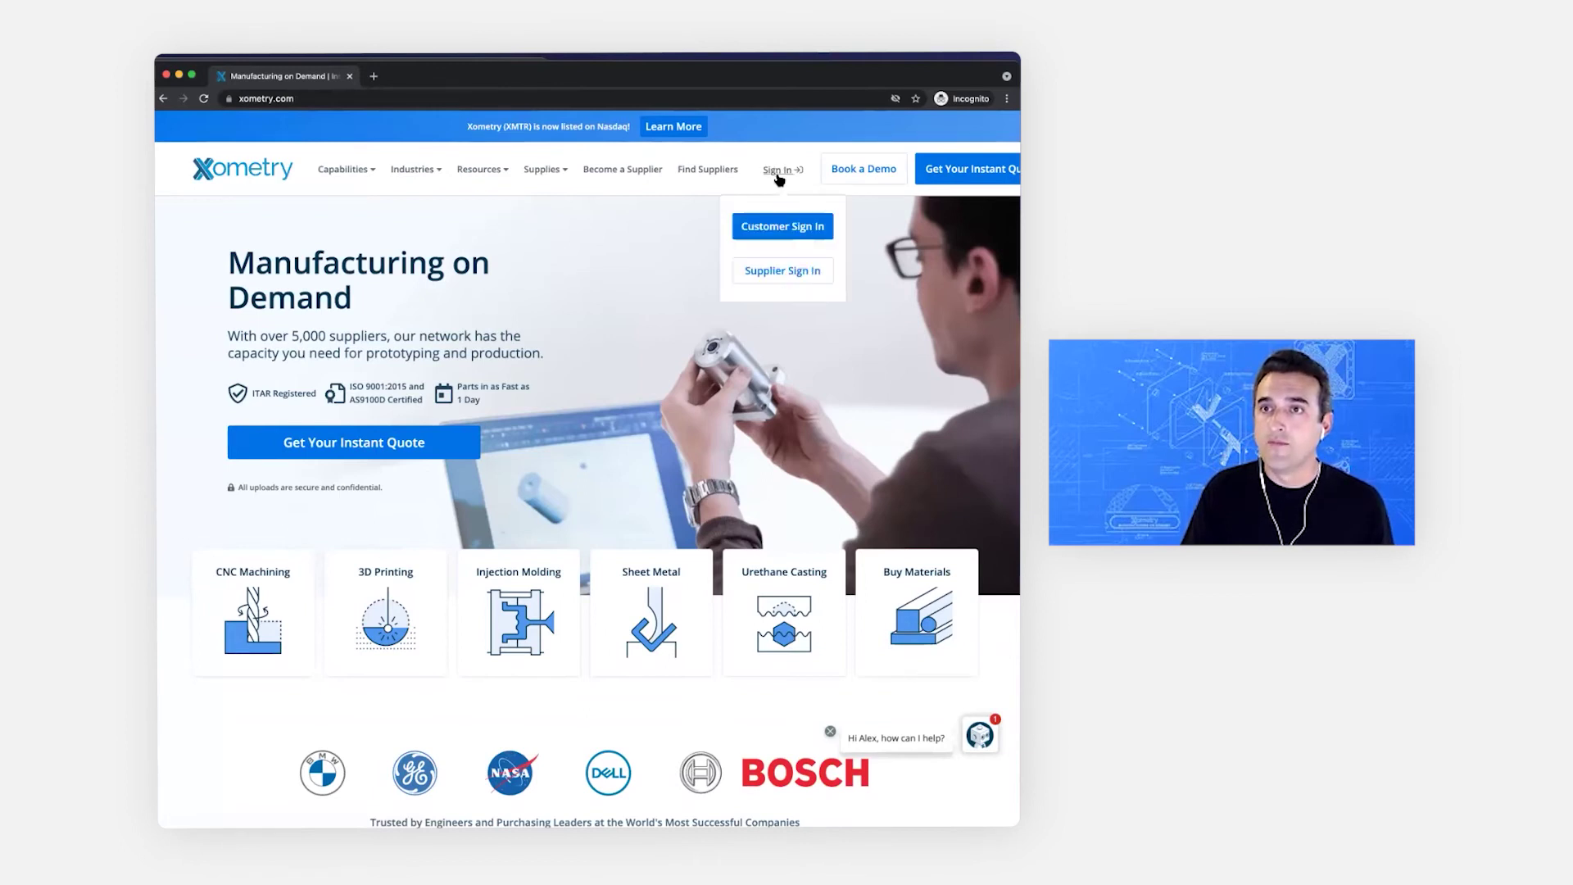
pyautogui.click(783, 272)
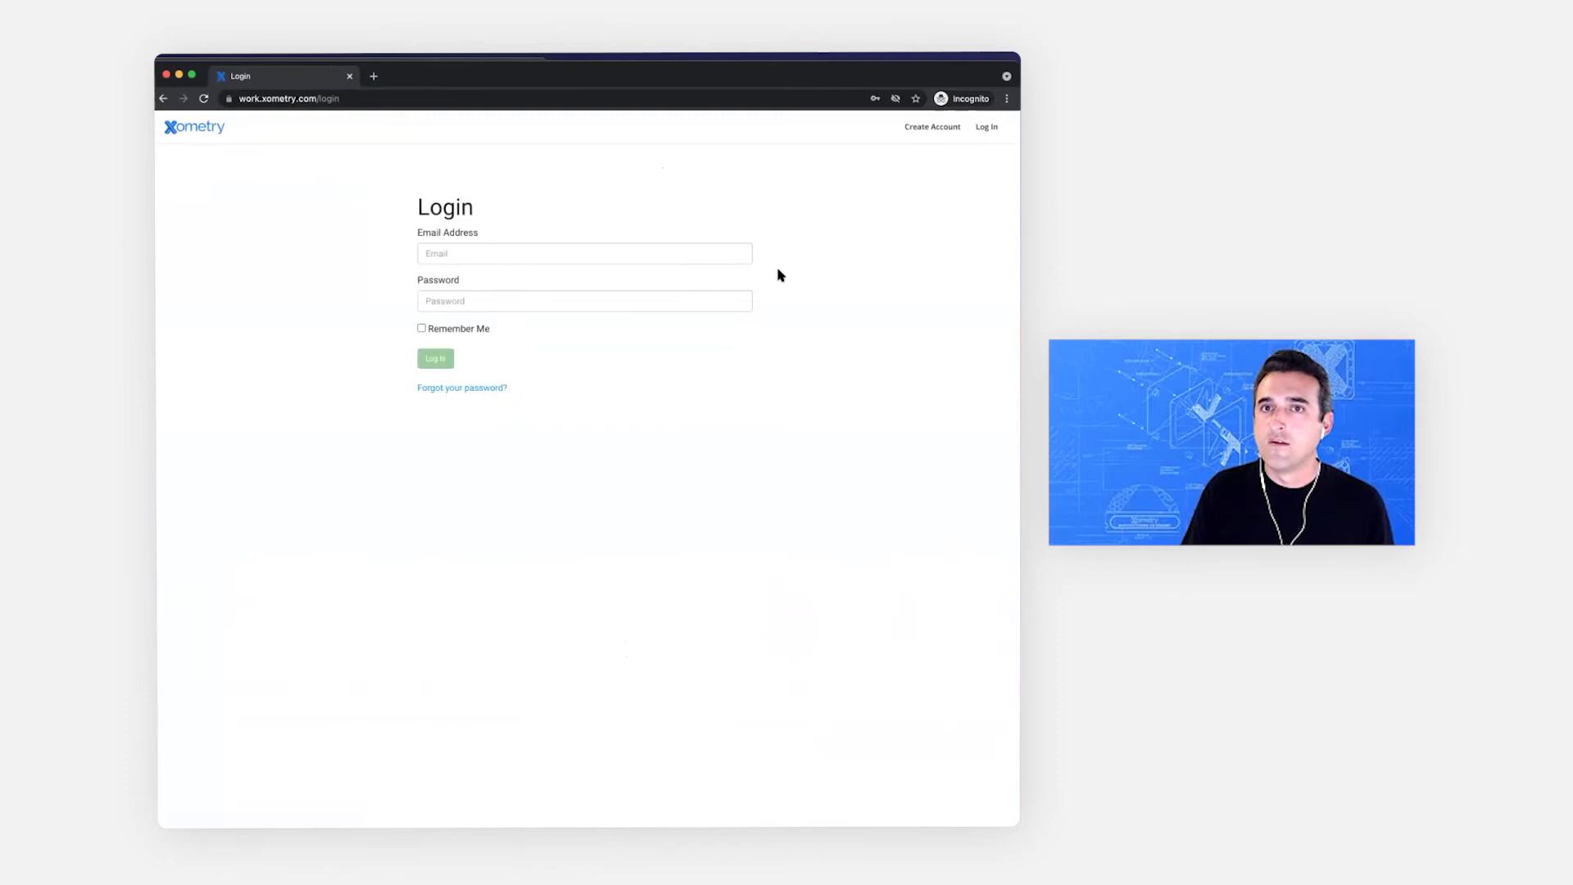
pyautogui.press('super+v')
pyautogui.press('Tab')
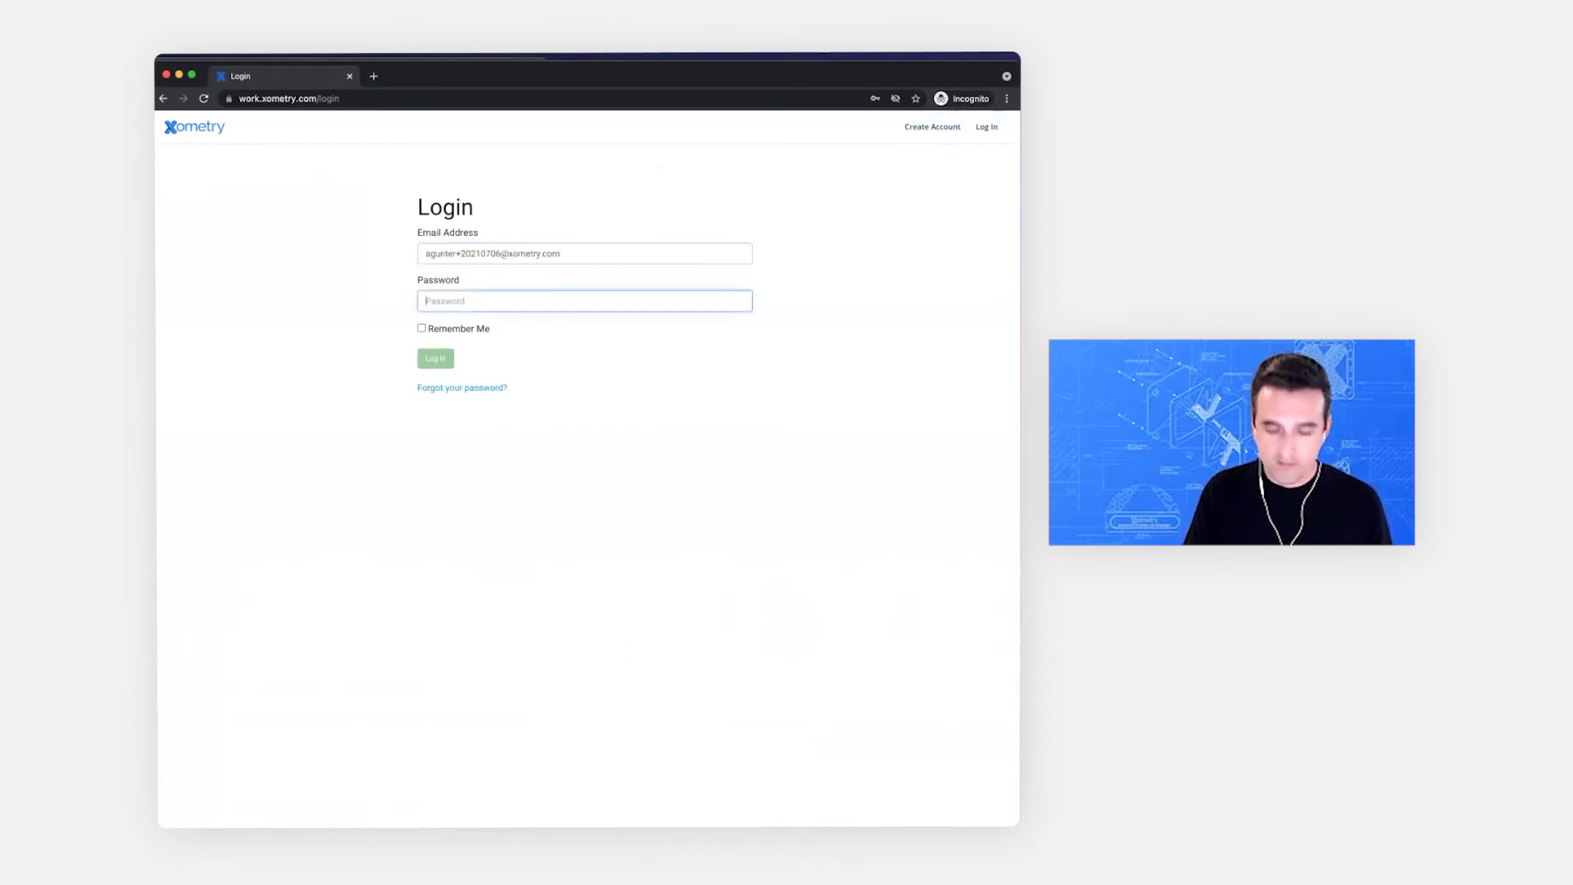
pyautogui.write('•••••••')
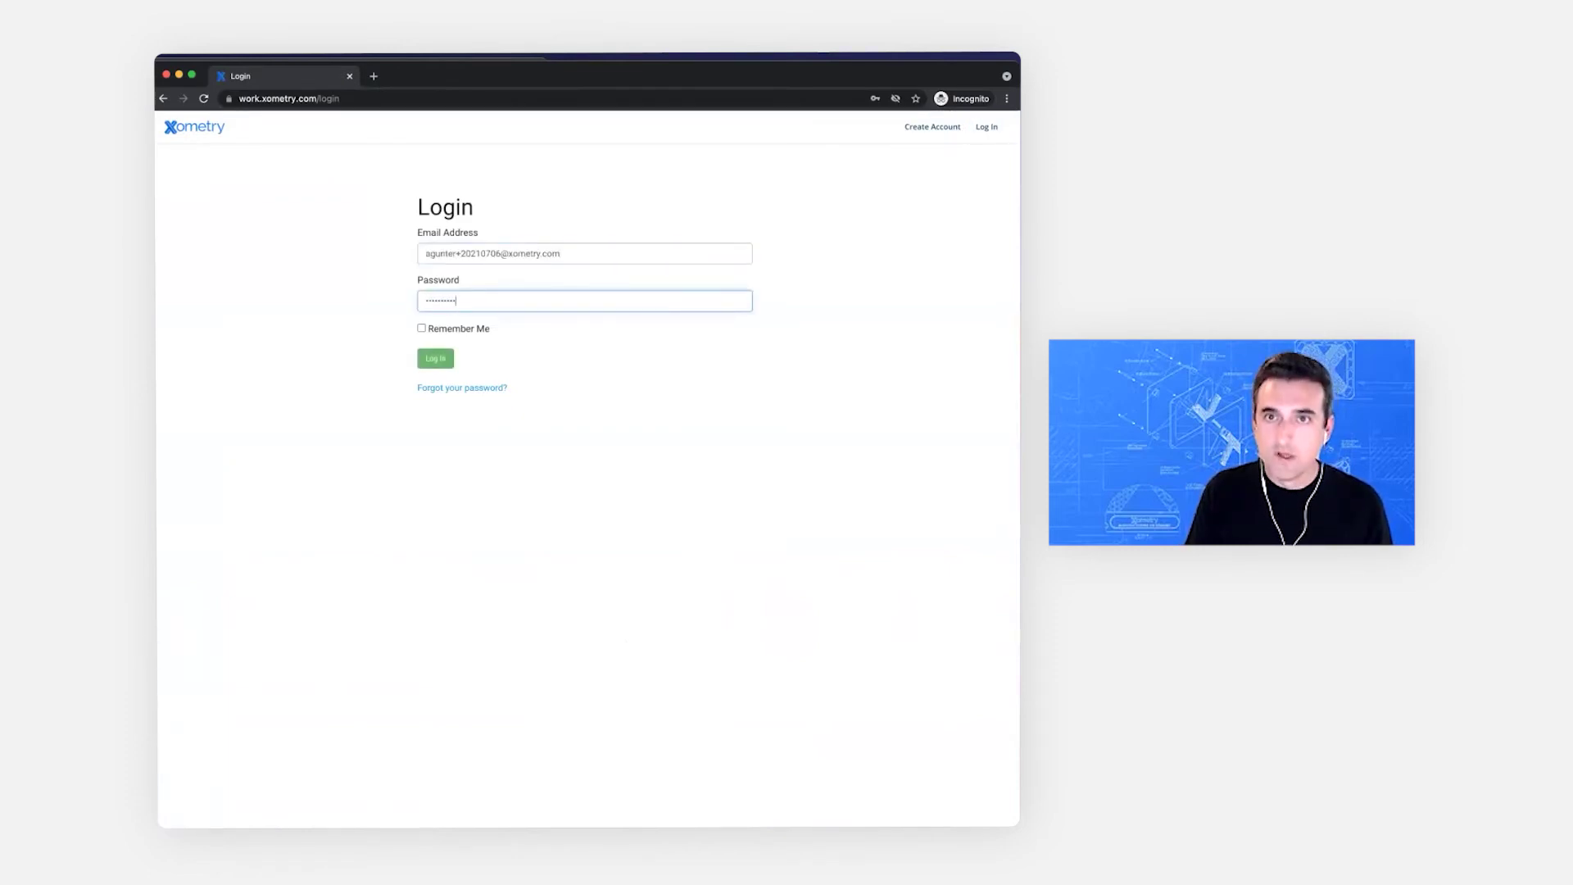
pyautogui.click(442, 363)
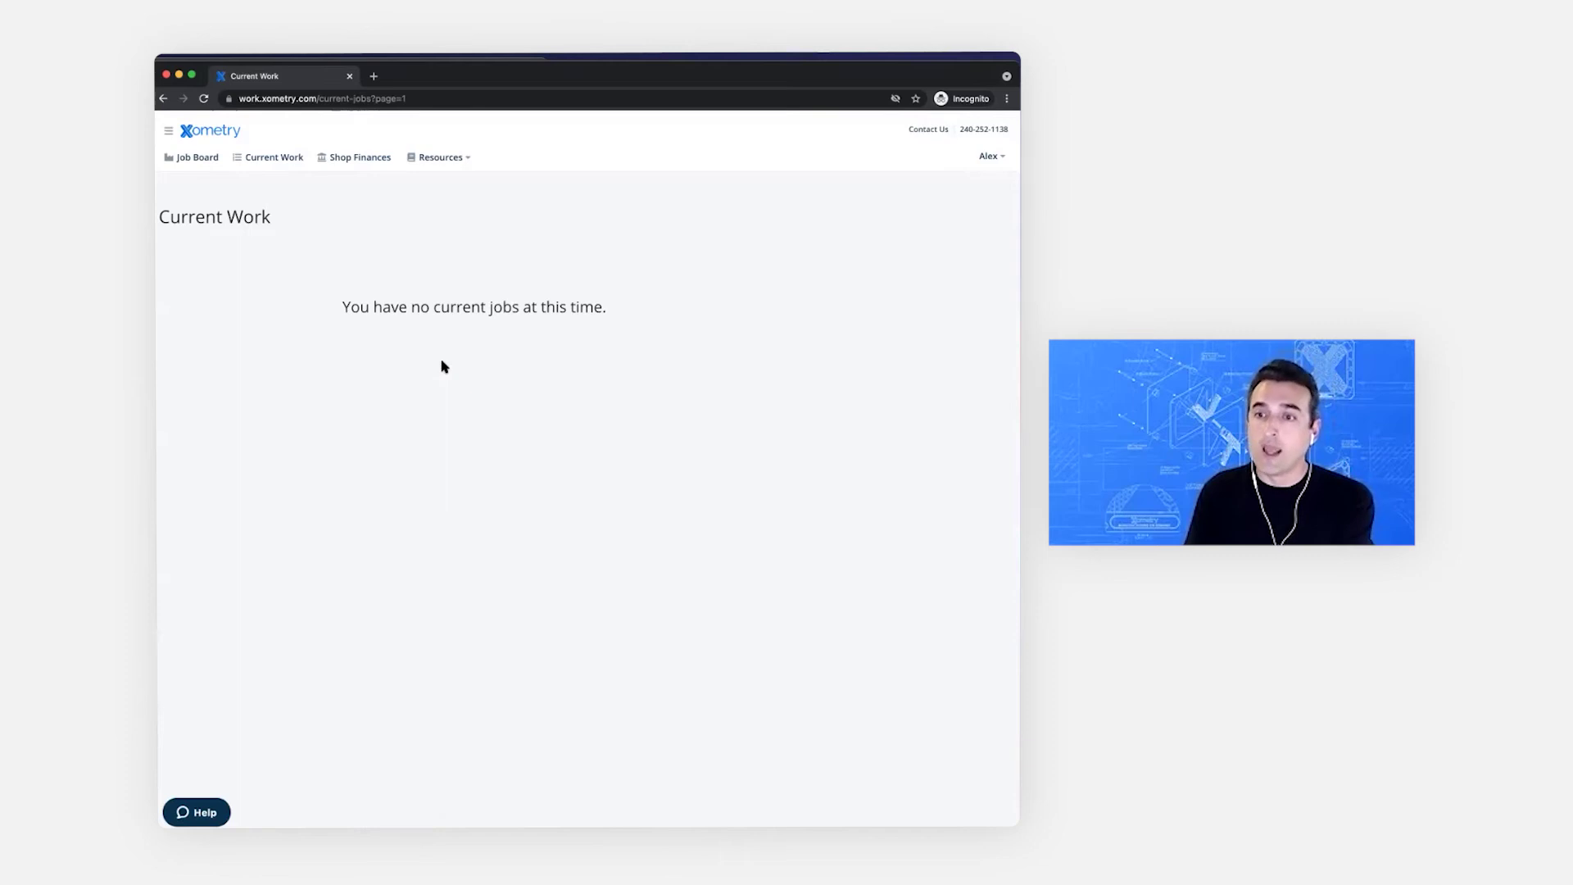
# Step: Confirm Shop Finances is denied, then view the teammate's Notification Settings
pyautogui.click(366, 164)
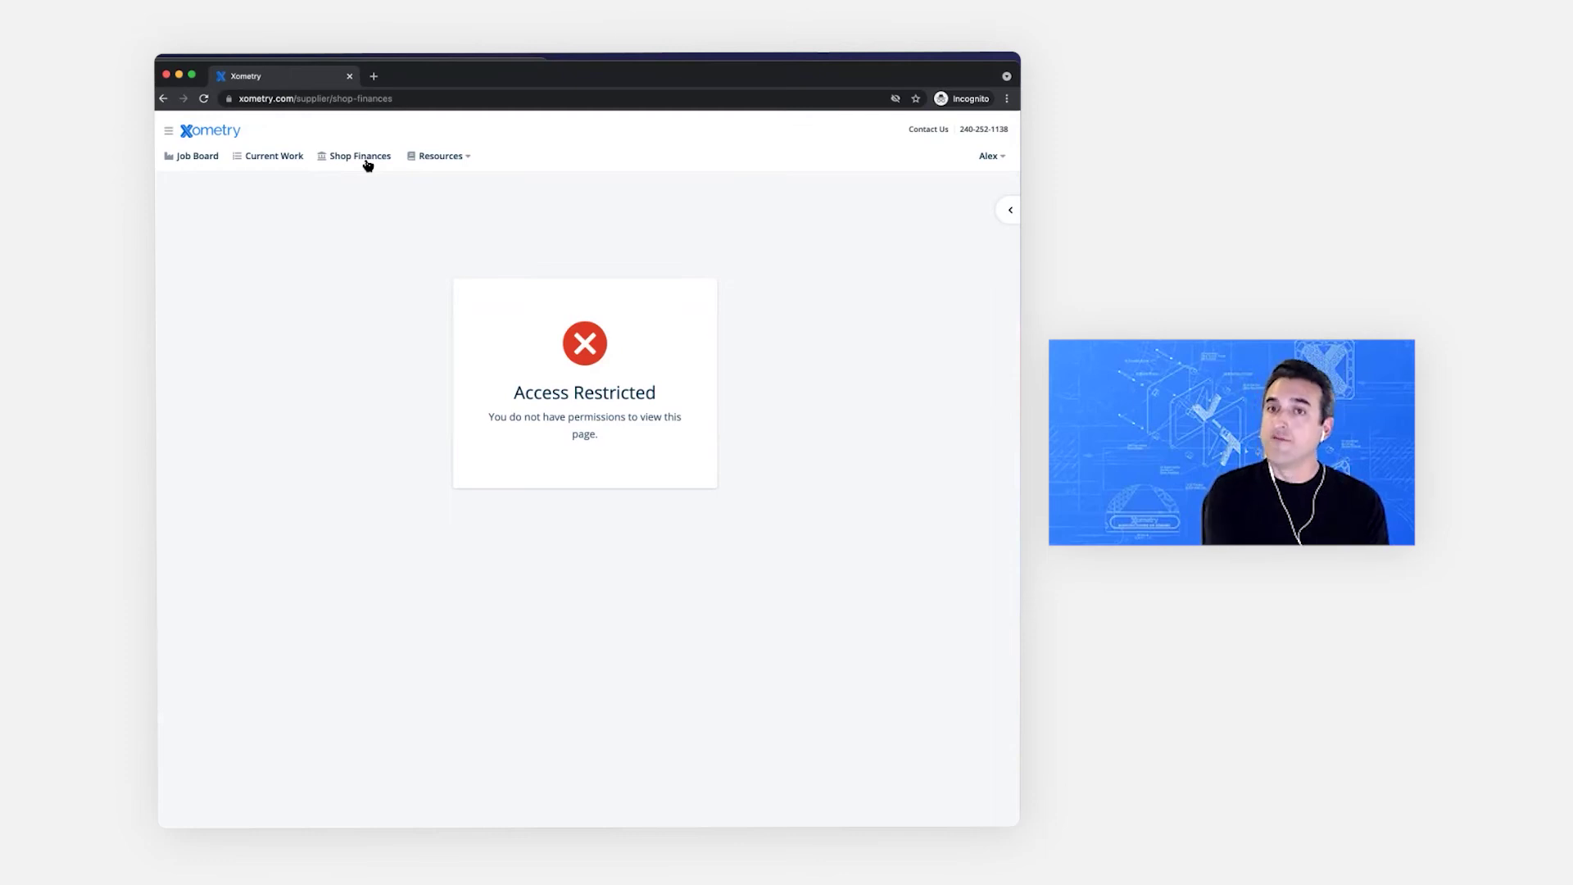
pyautogui.click(168, 130)
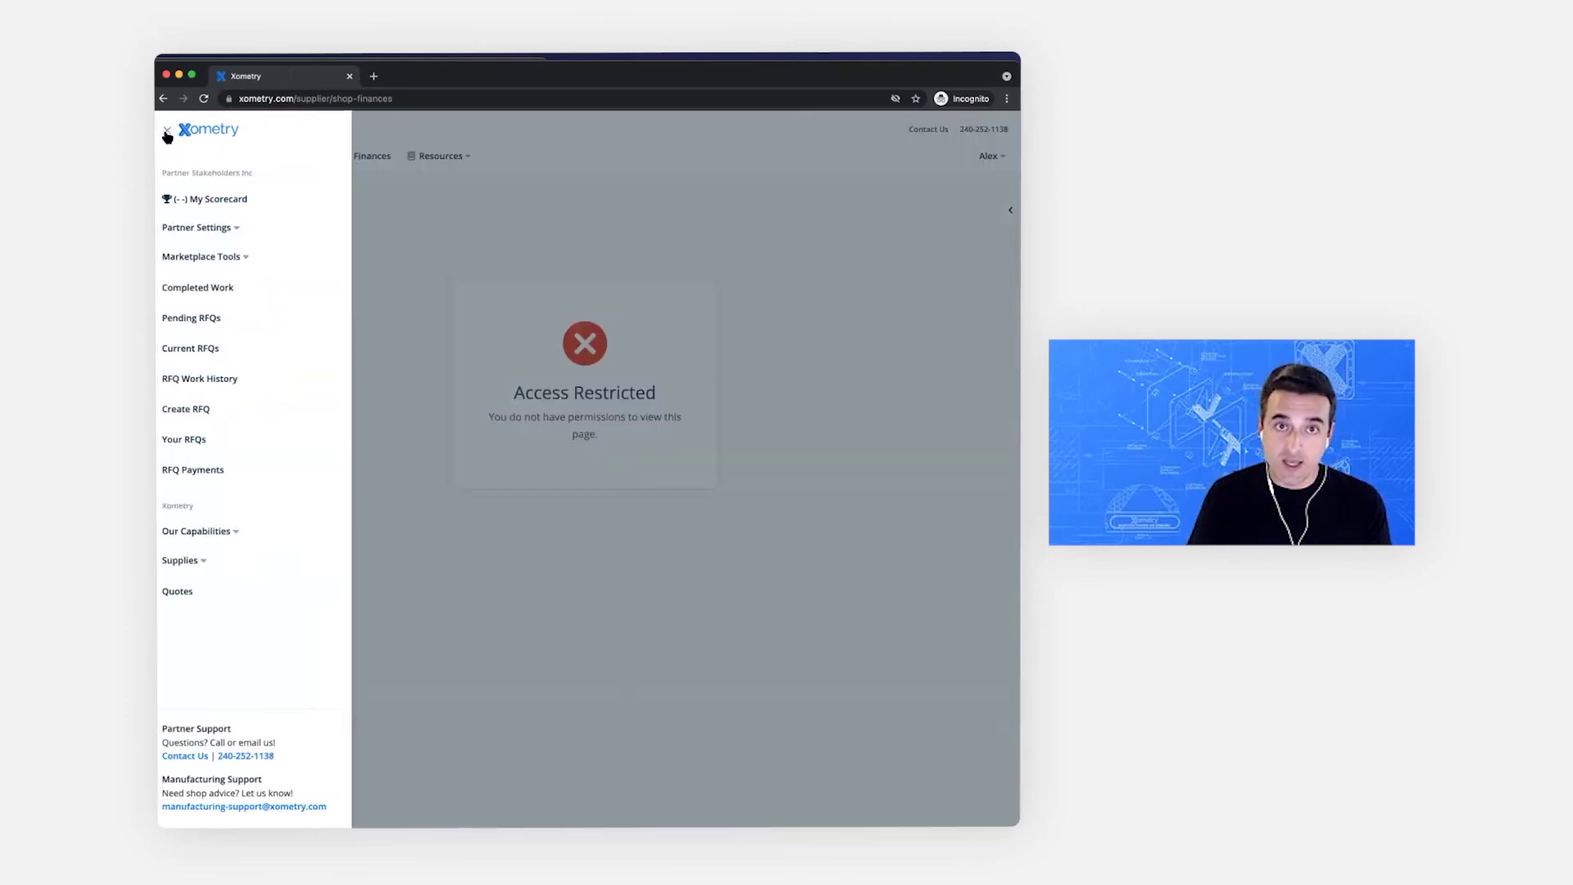
pyautogui.click(200, 227)
pyautogui.click(209, 377)
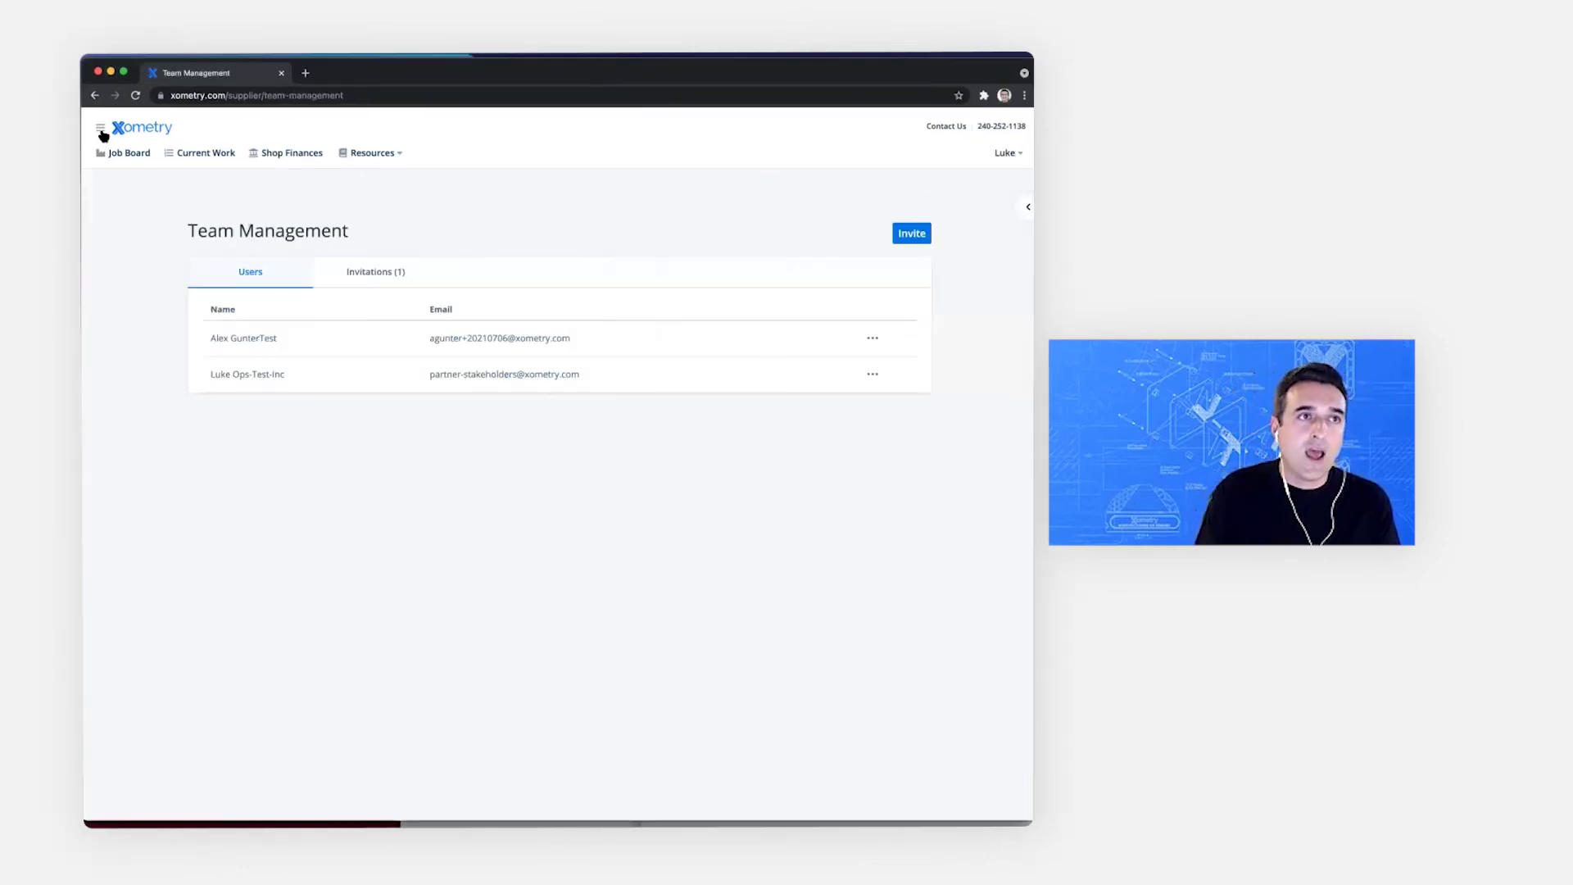
# Step: As admin, view Notification Settings with Current Work, Job Board and Account groups
pyautogui.click(103, 127)
pyautogui.click(131, 222)
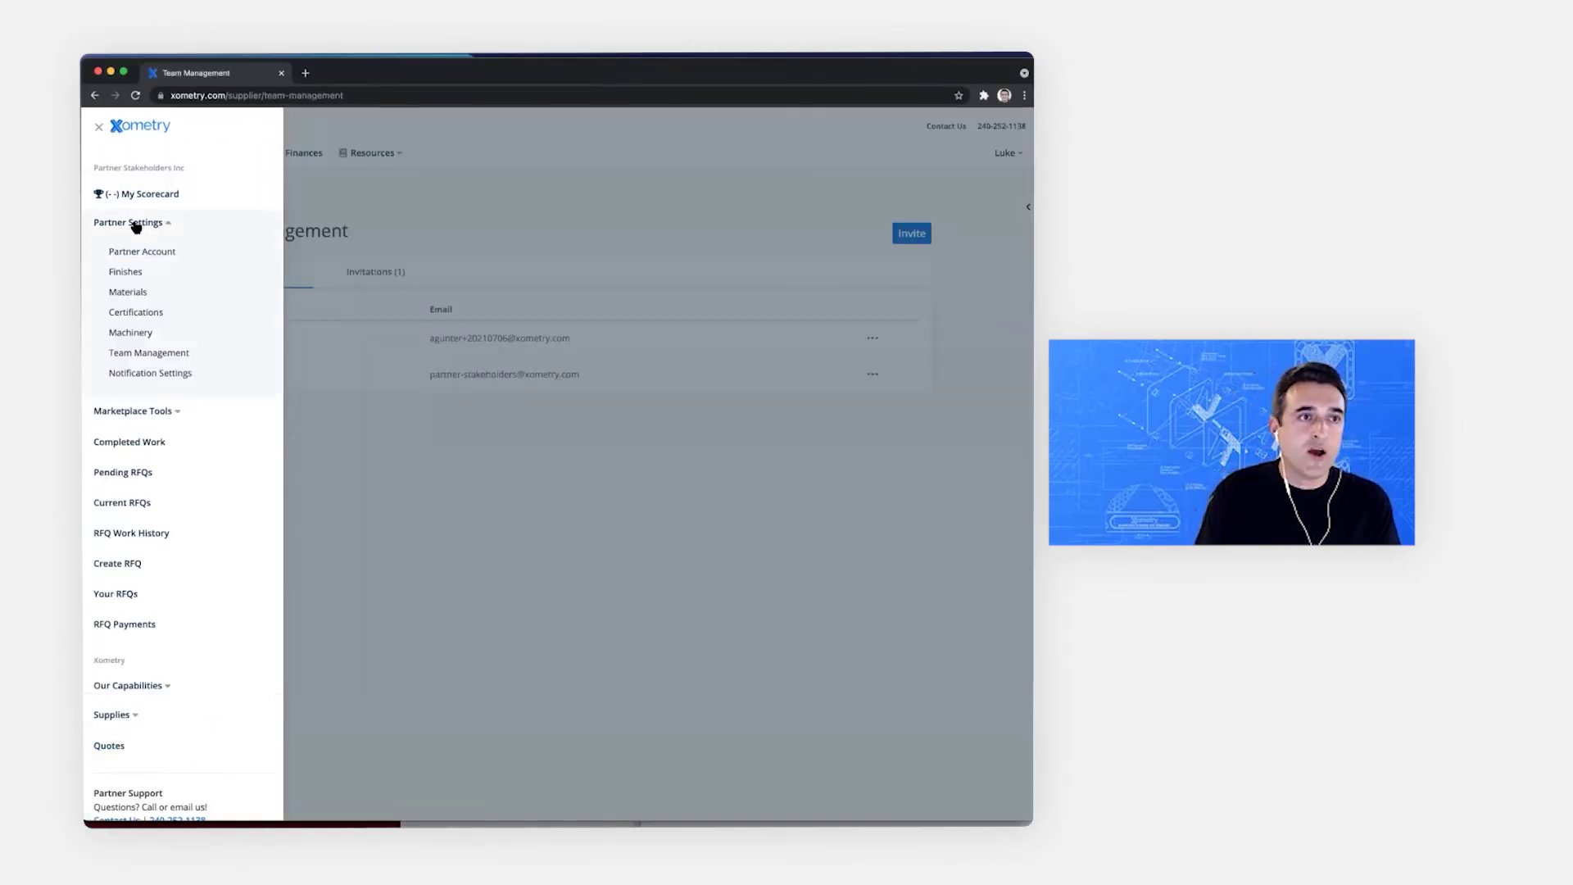
pyautogui.click(159, 374)
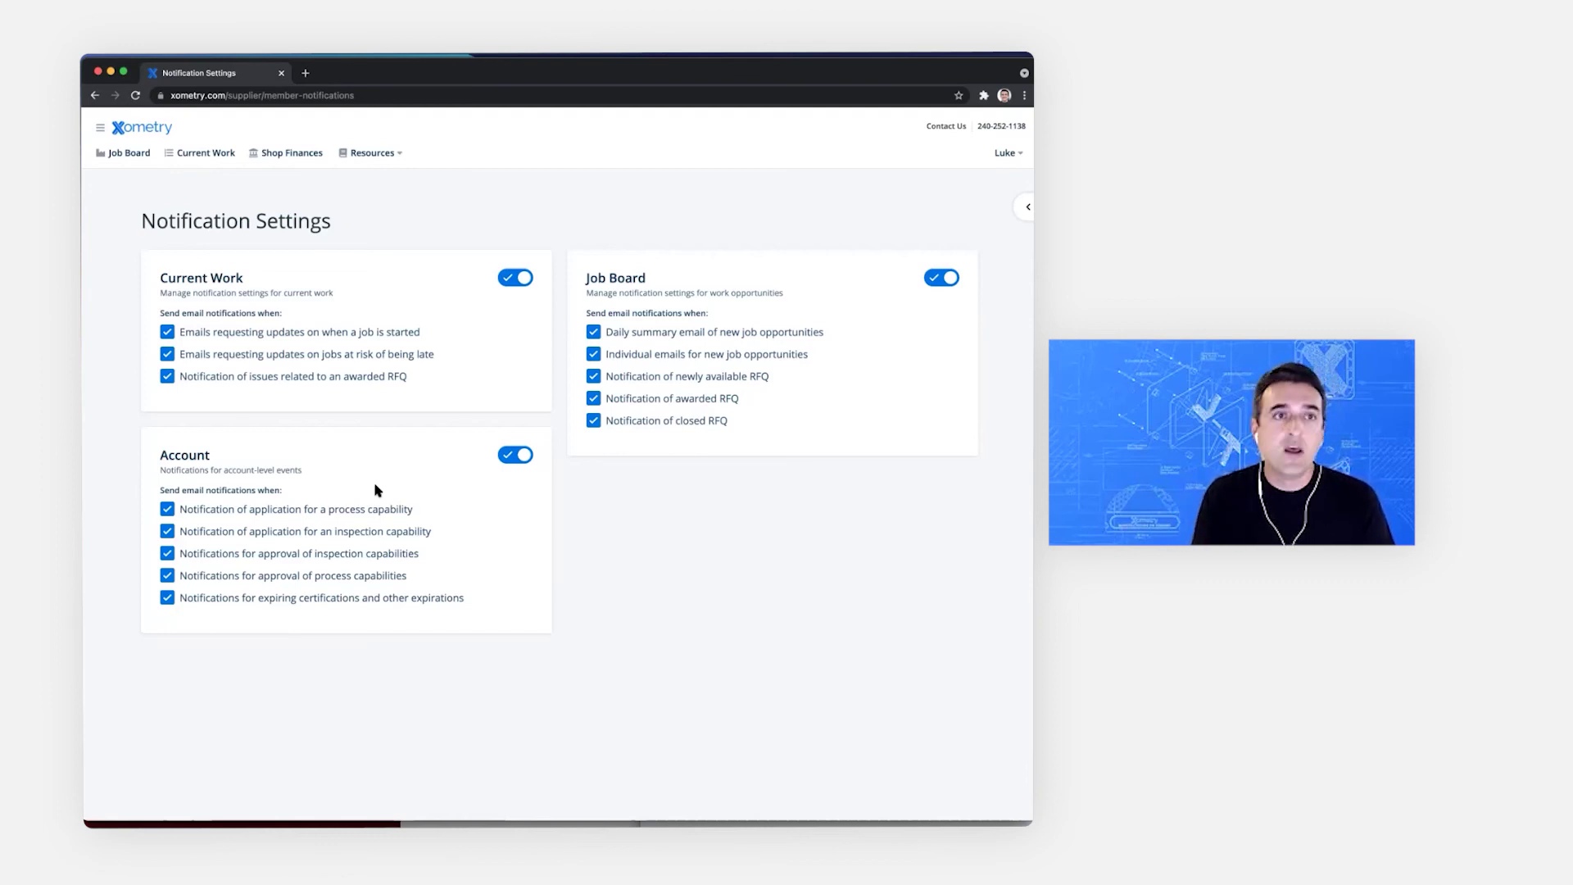
pyautogui.click(100, 129)
pyautogui.click(127, 225)
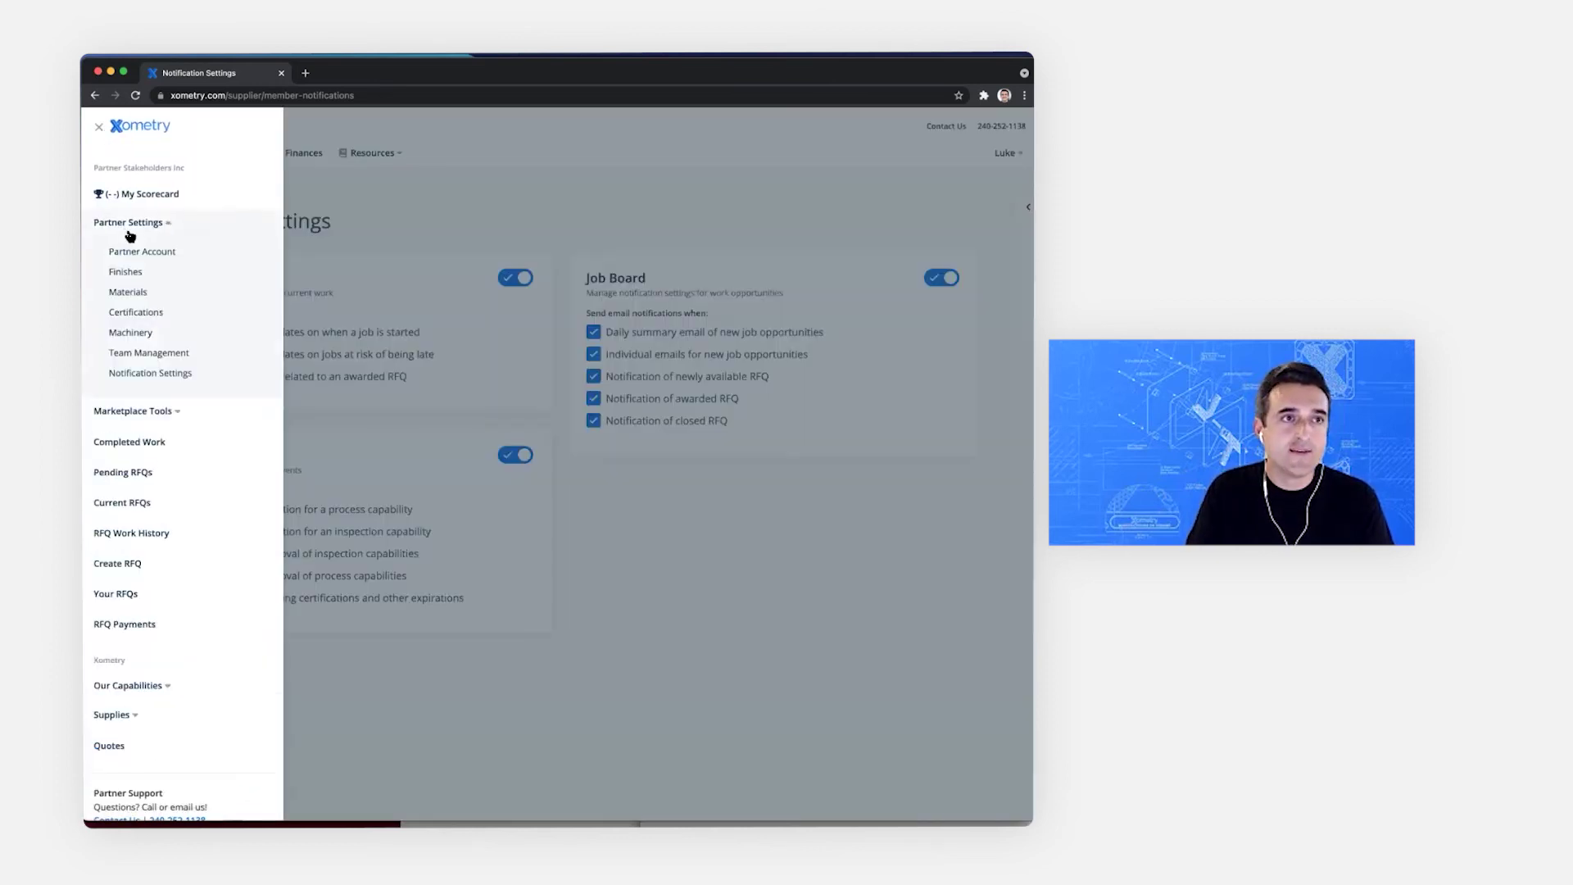
# Step: Edit the first team member's permissions to Full Access on Job Board and update
pyautogui.click(146, 353)
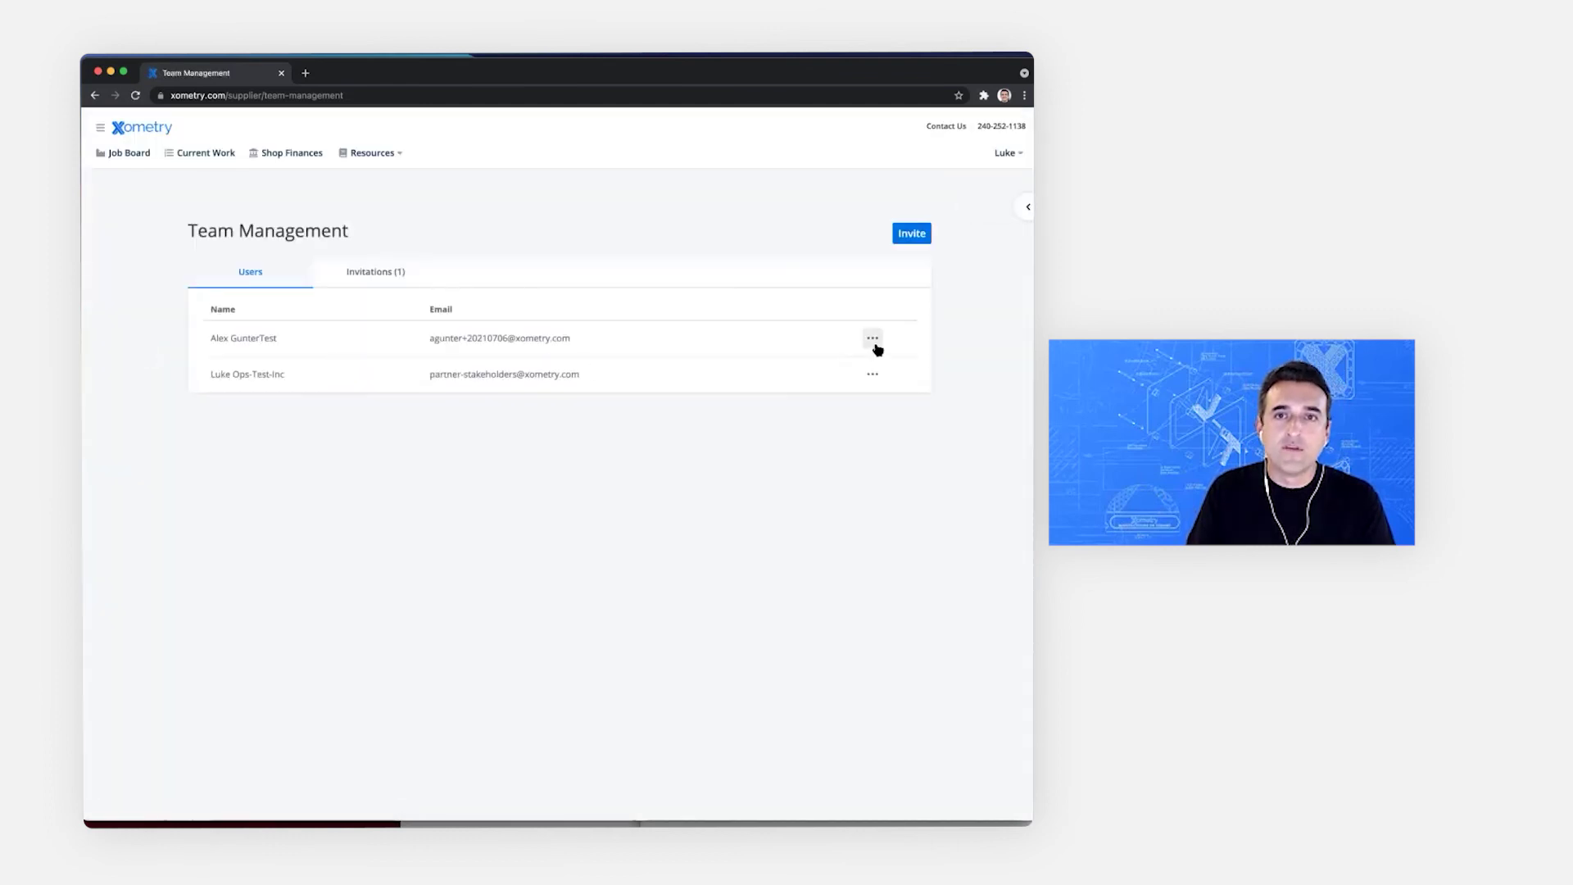
pyautogui.click(873, 339)
pyautogui.click(838, 378)
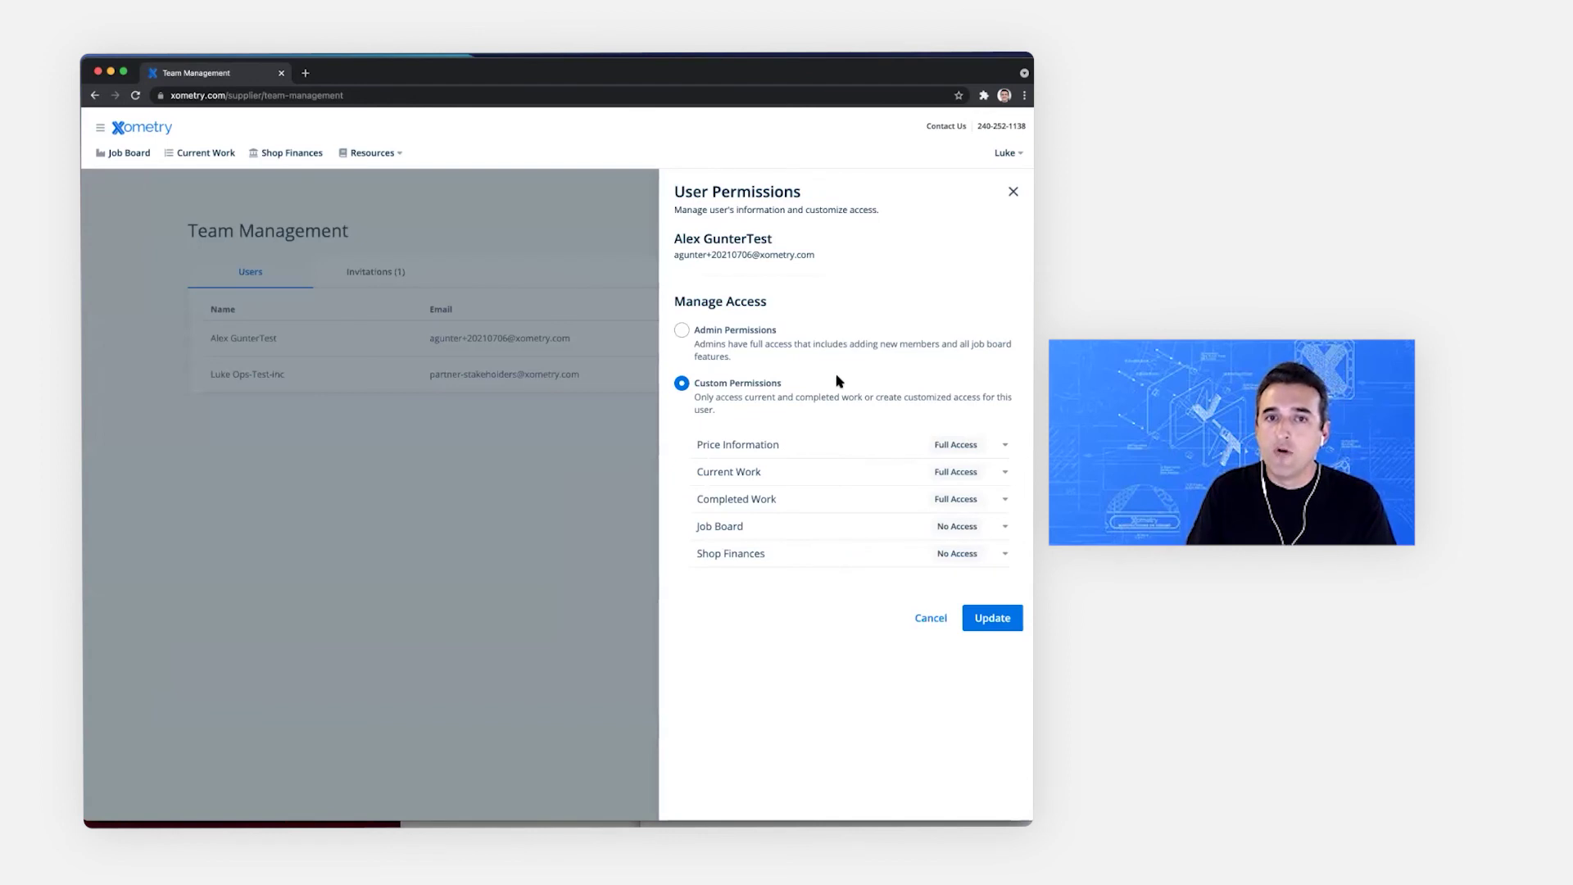
pyautogui.click(823, 526)
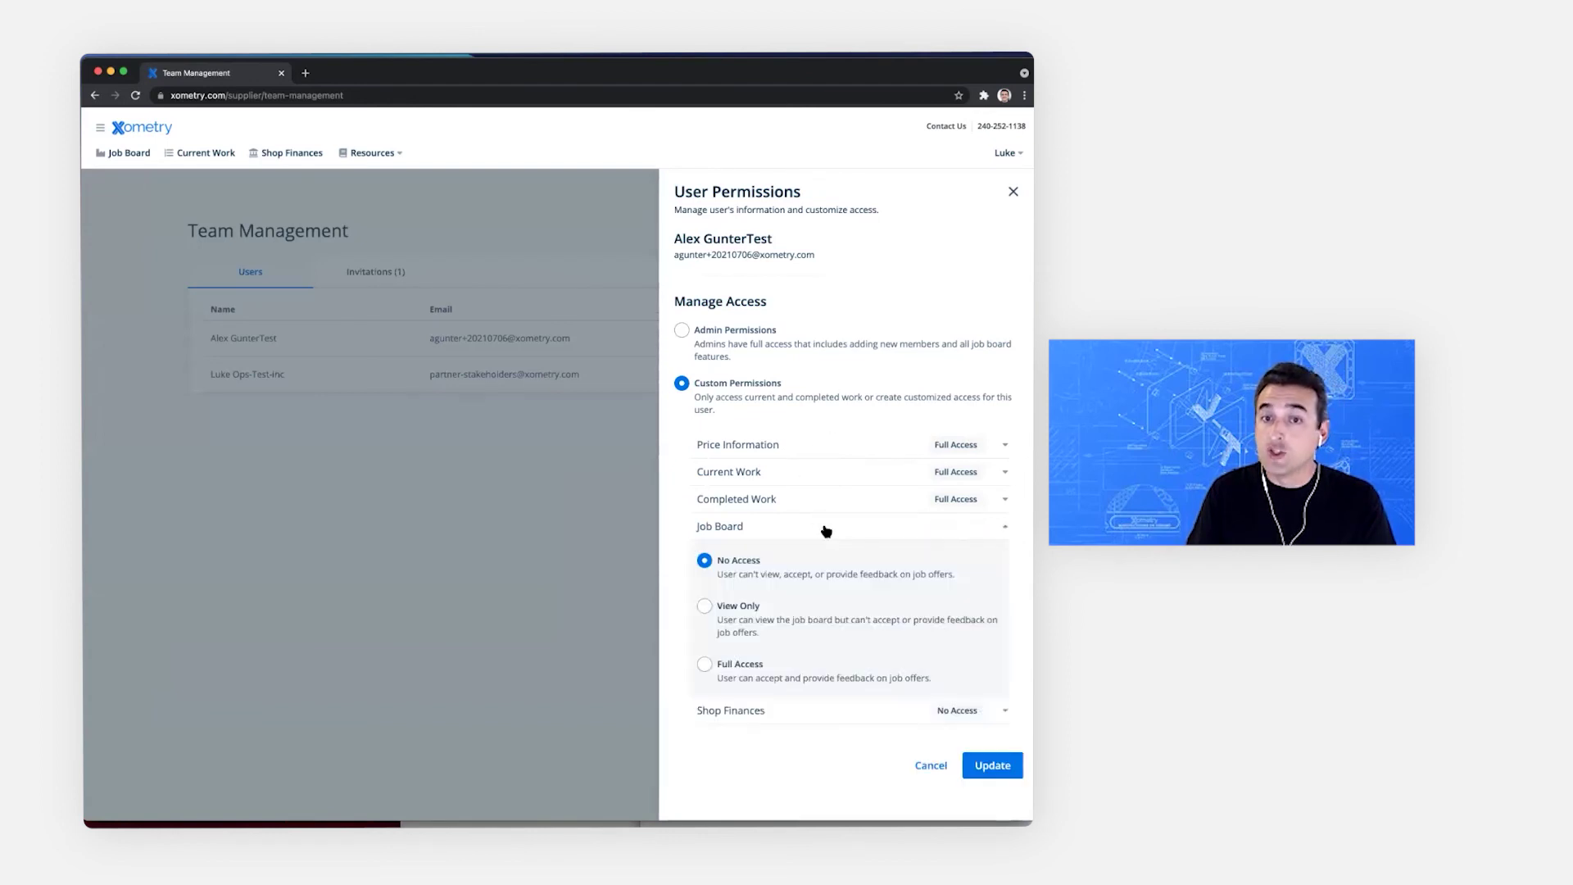
pyautogui.click(739, 667)
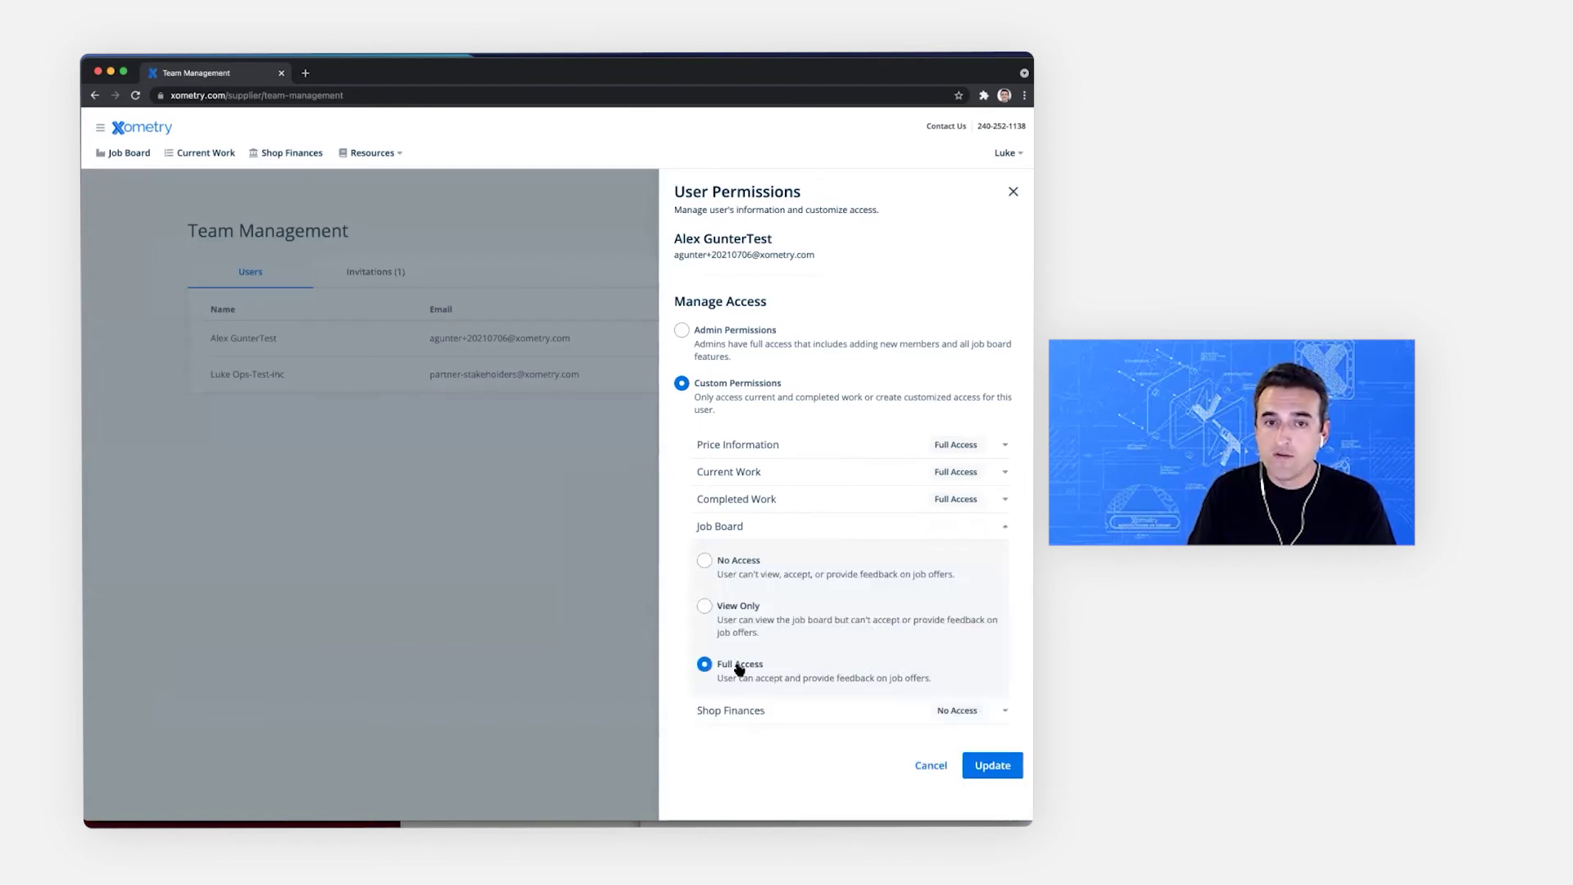
pyautogui.click(985, 765)
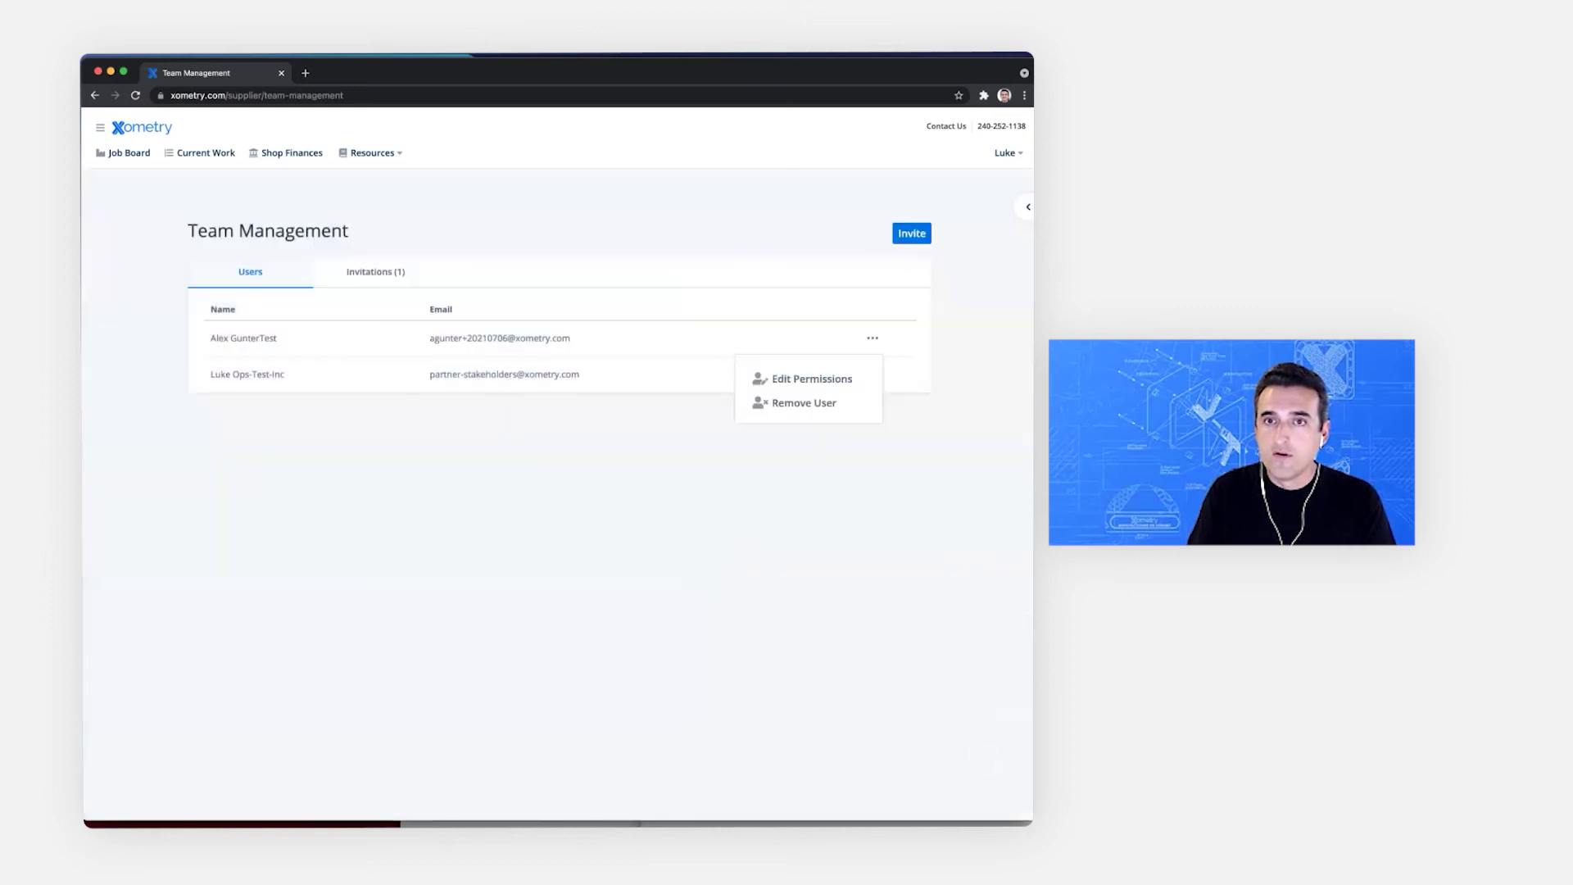
pyautogui.click(872, 337)
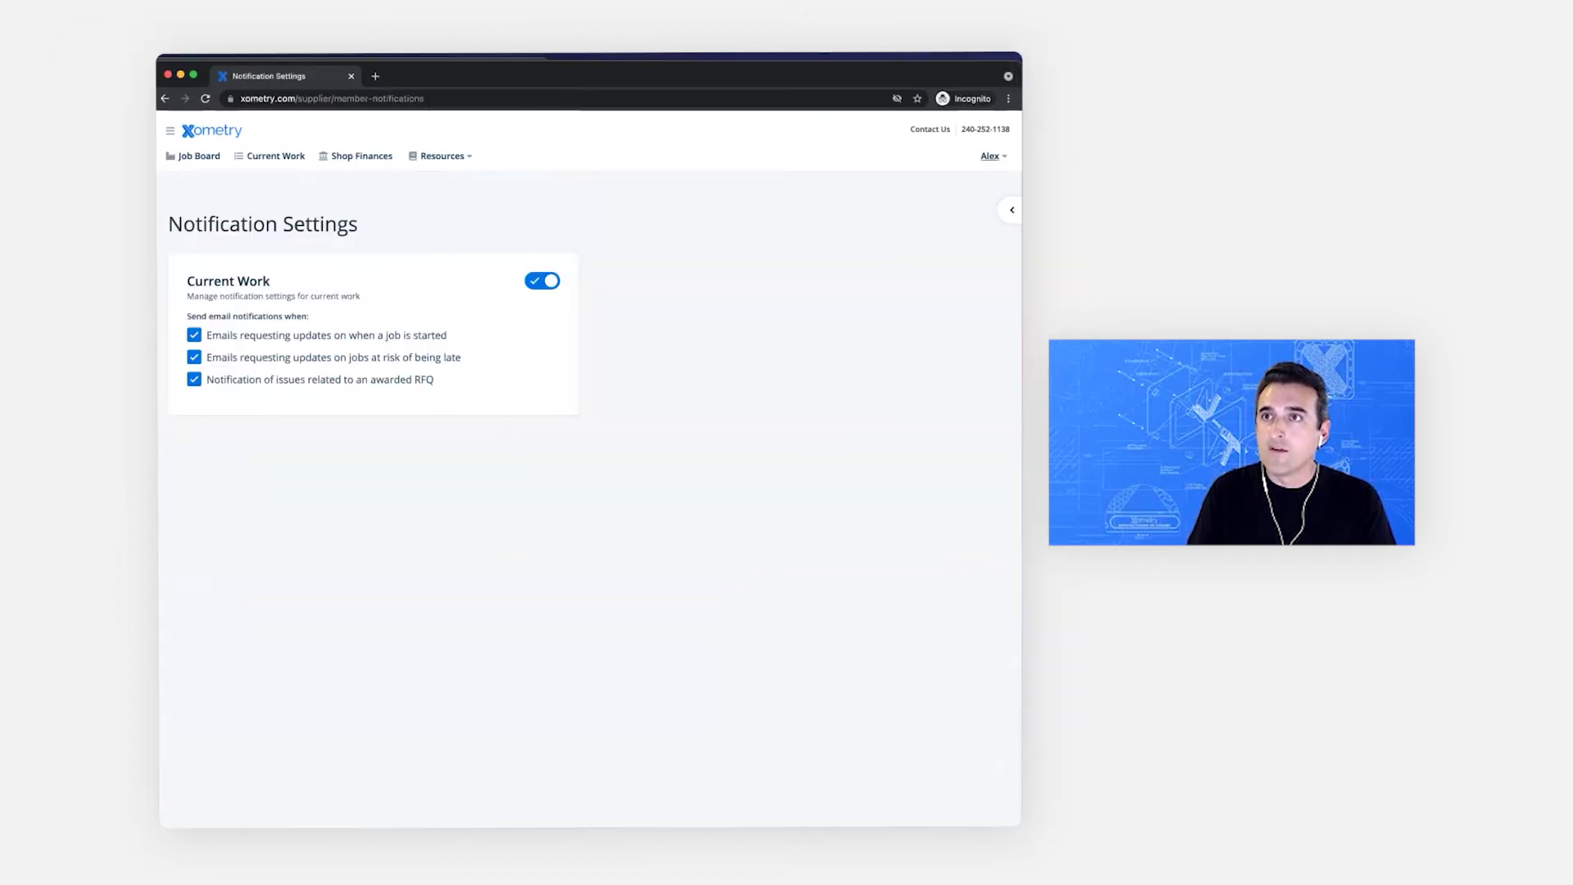
# Step: Log the teammate out and sign back in with their e-mail and password
pyautogui.click(990, 155)
pyautogui.click(931, 247)
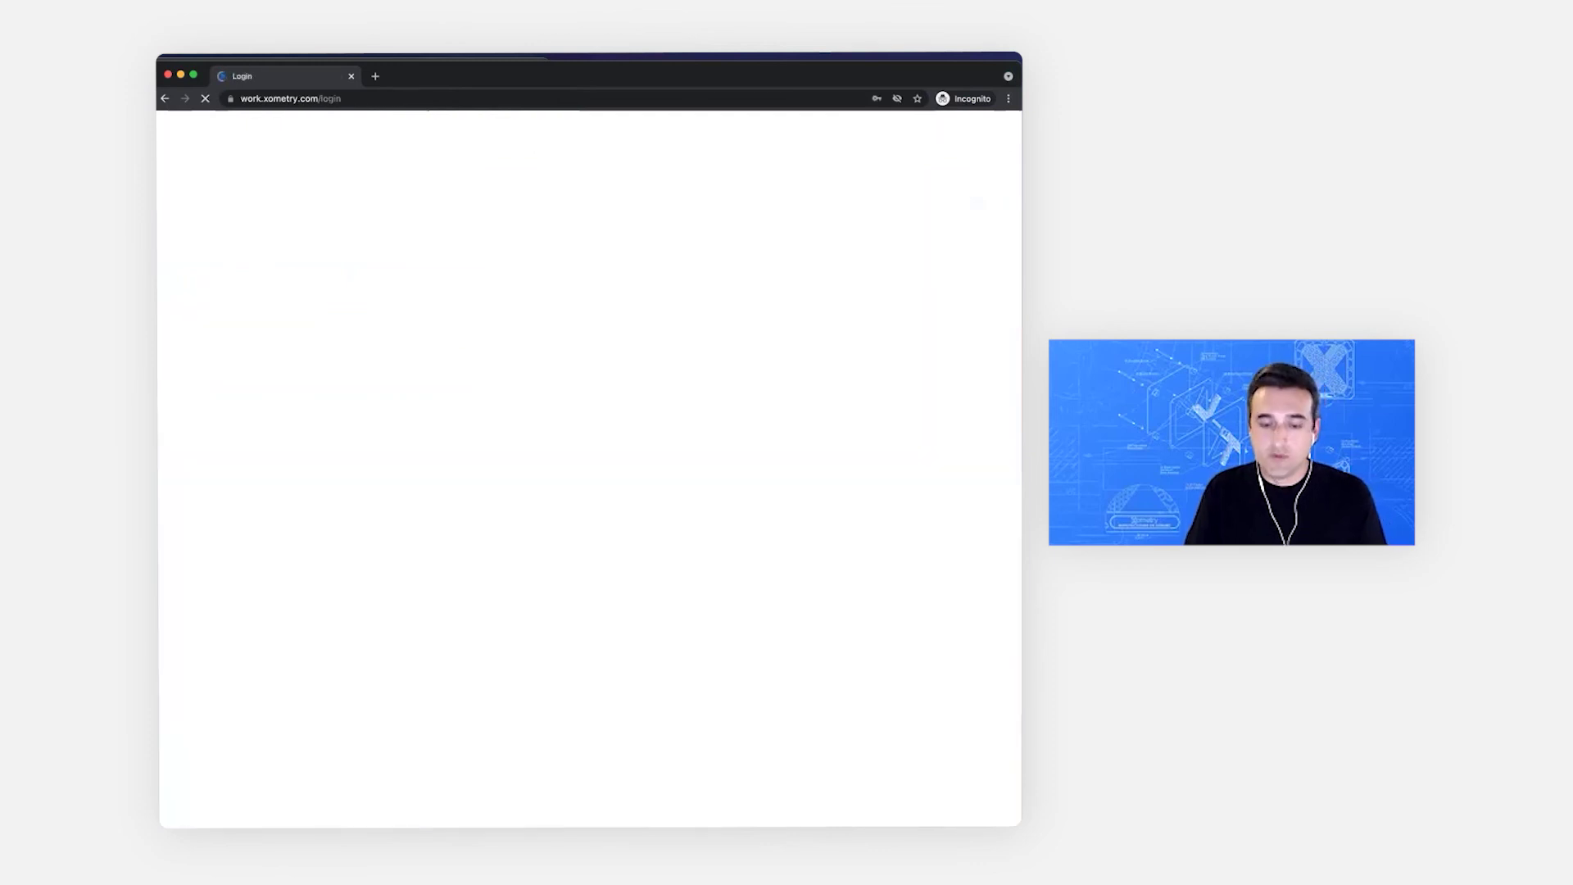
pyautogui.press('Tab')
pyautogui.press('Tab')
pyautogui.press('Tab')
pyautogui.press('super+v')
pyautogui.press('Tab')
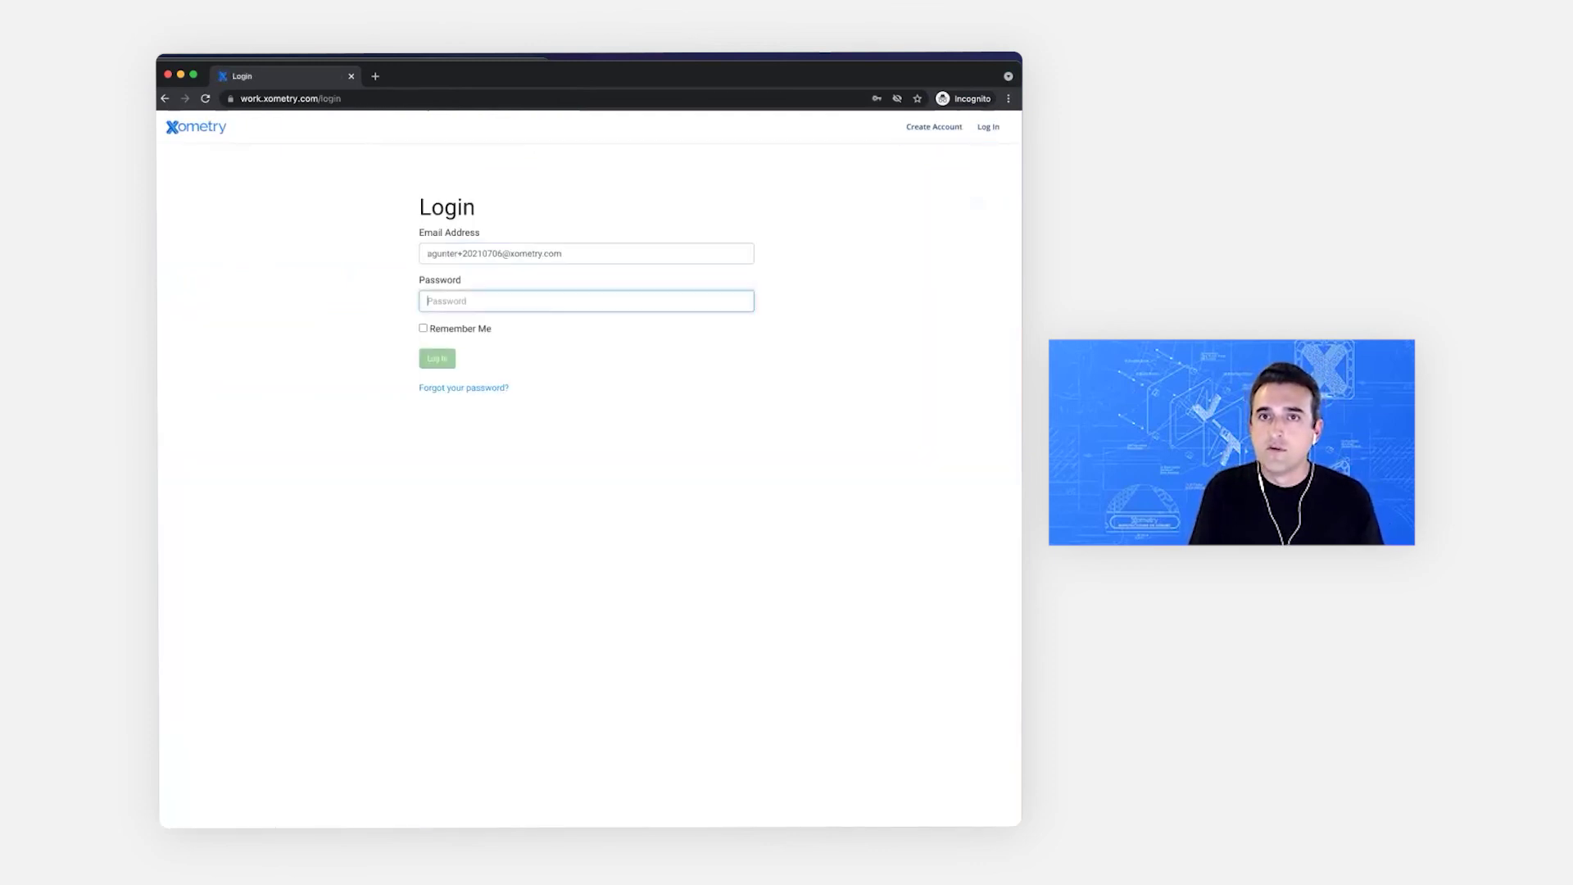
pyautogui.write('*********')
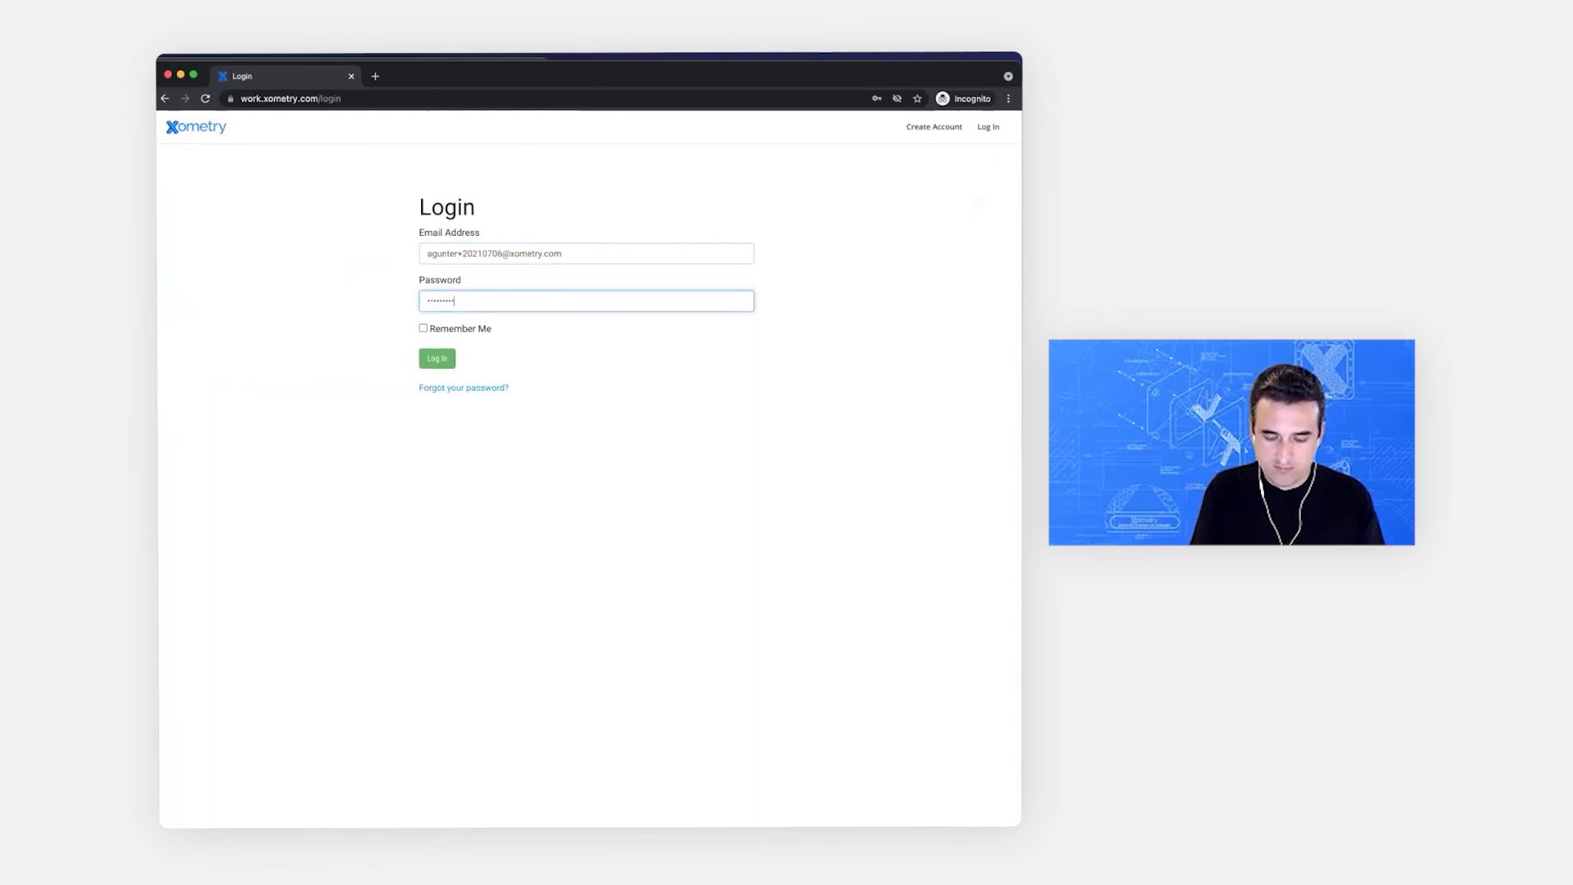
pyautogui.click(445, 357)
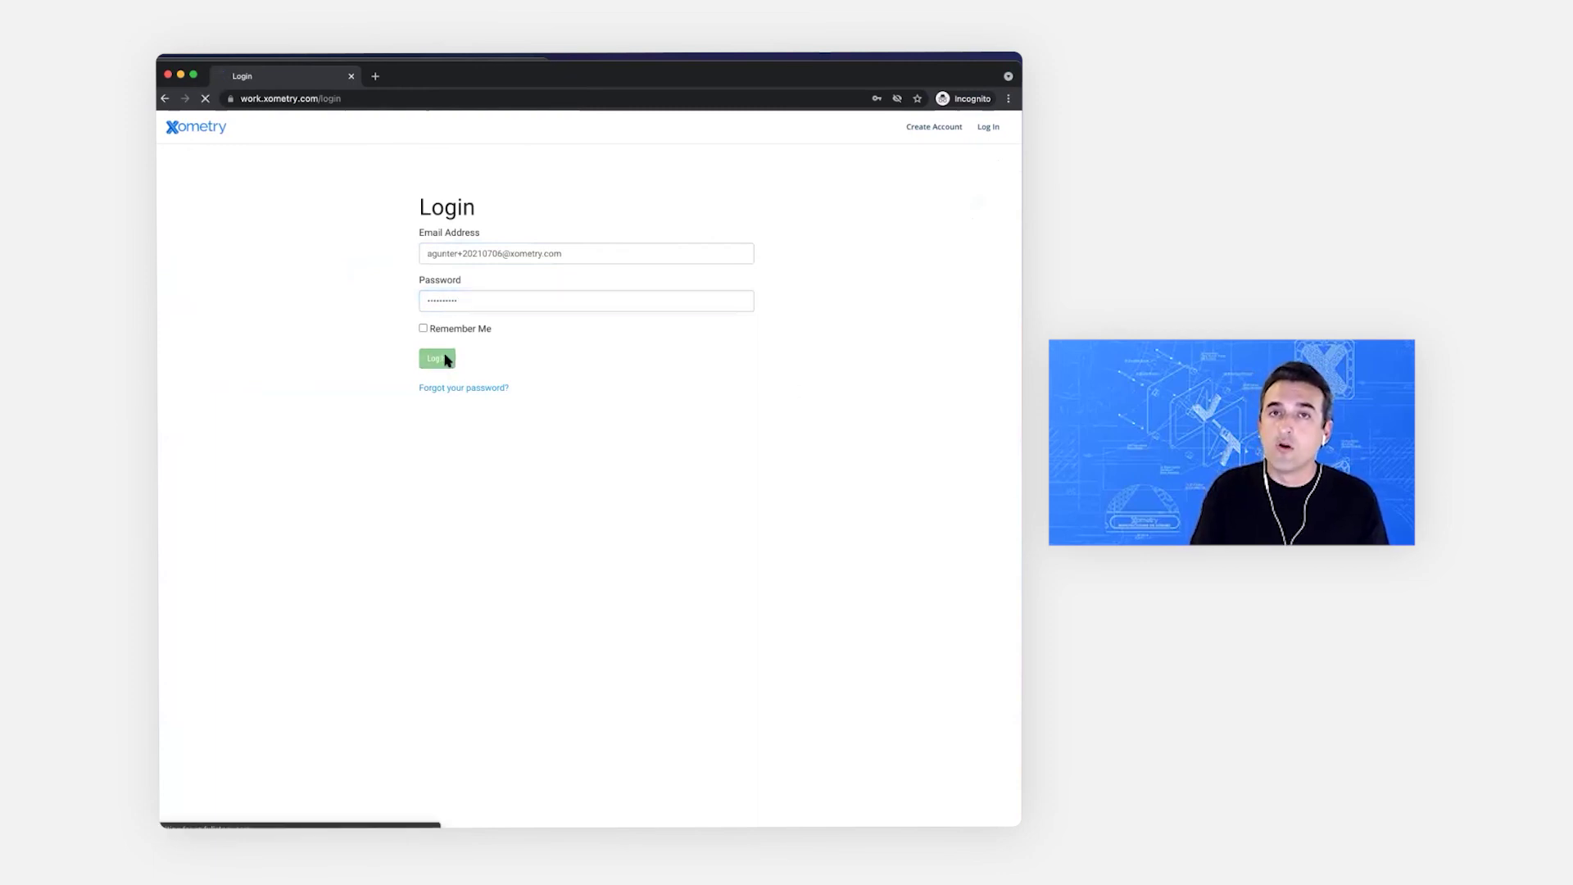